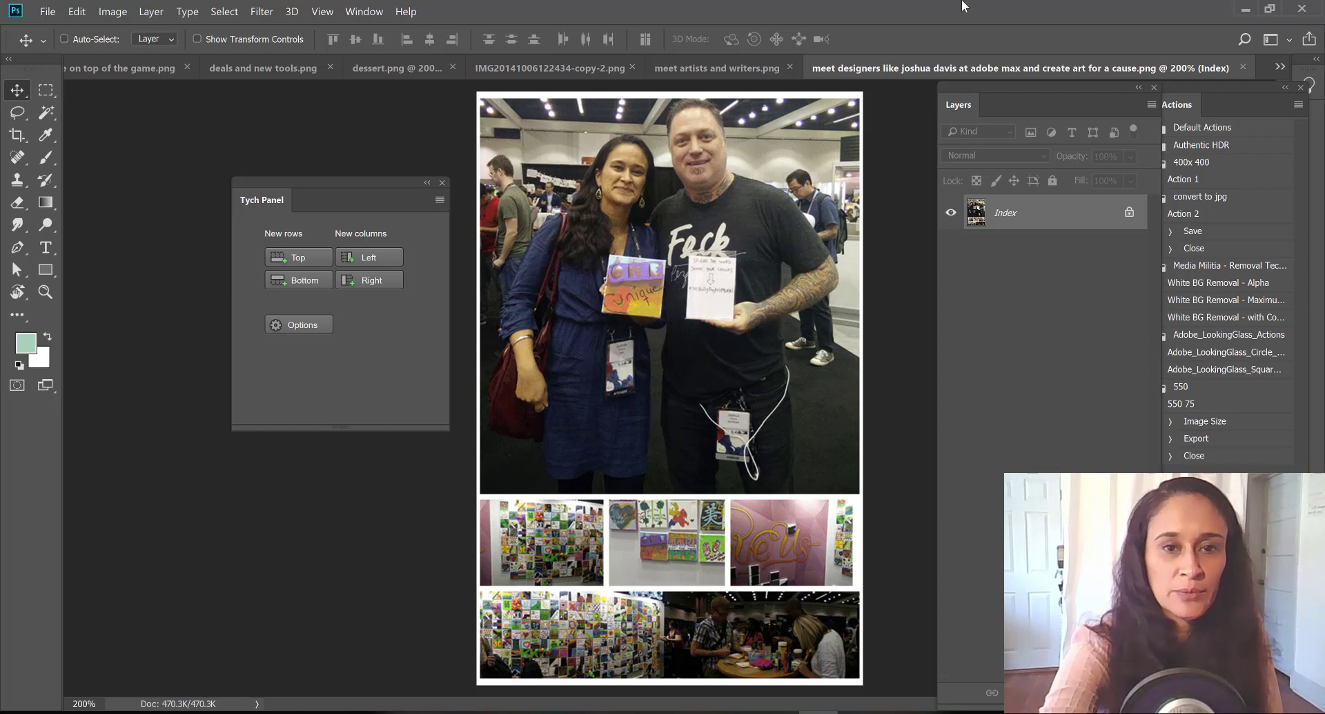
Switch to the approachability and process collage and pan up to the artist credits above the blue bird.
key("ctrl+Tab")
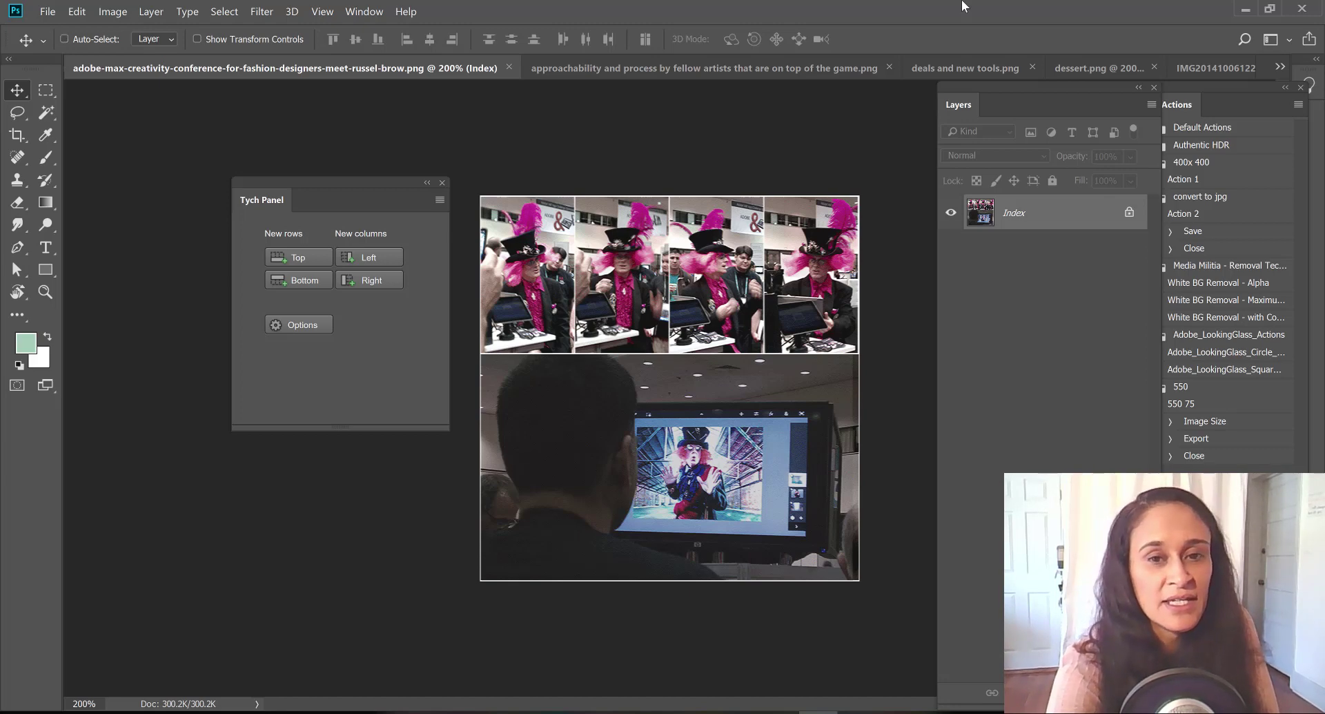
key("ctrl+Tab")
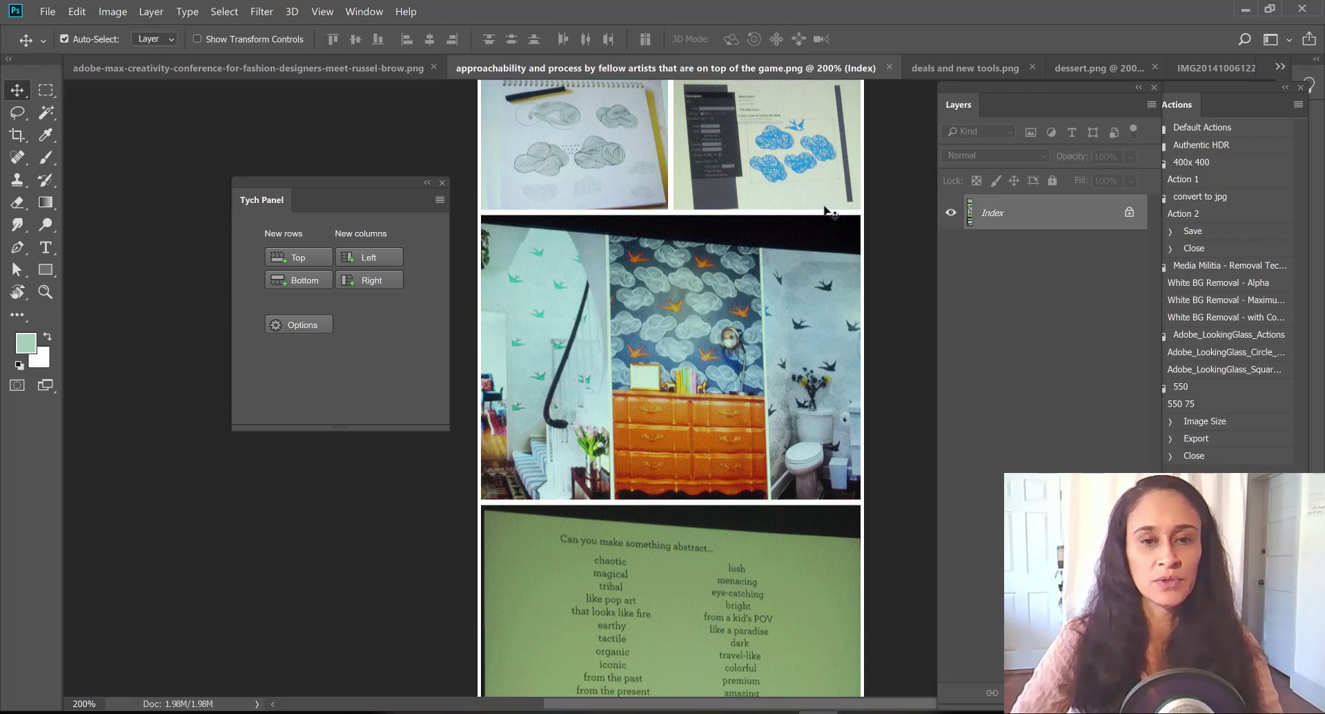
mouse_move(793, 172)
left_mouse_down()
mouse_move(786, 588)
mouse_move(818, 690)
left_mouse_up()
left_click_drag(711, 180, 680, 400)
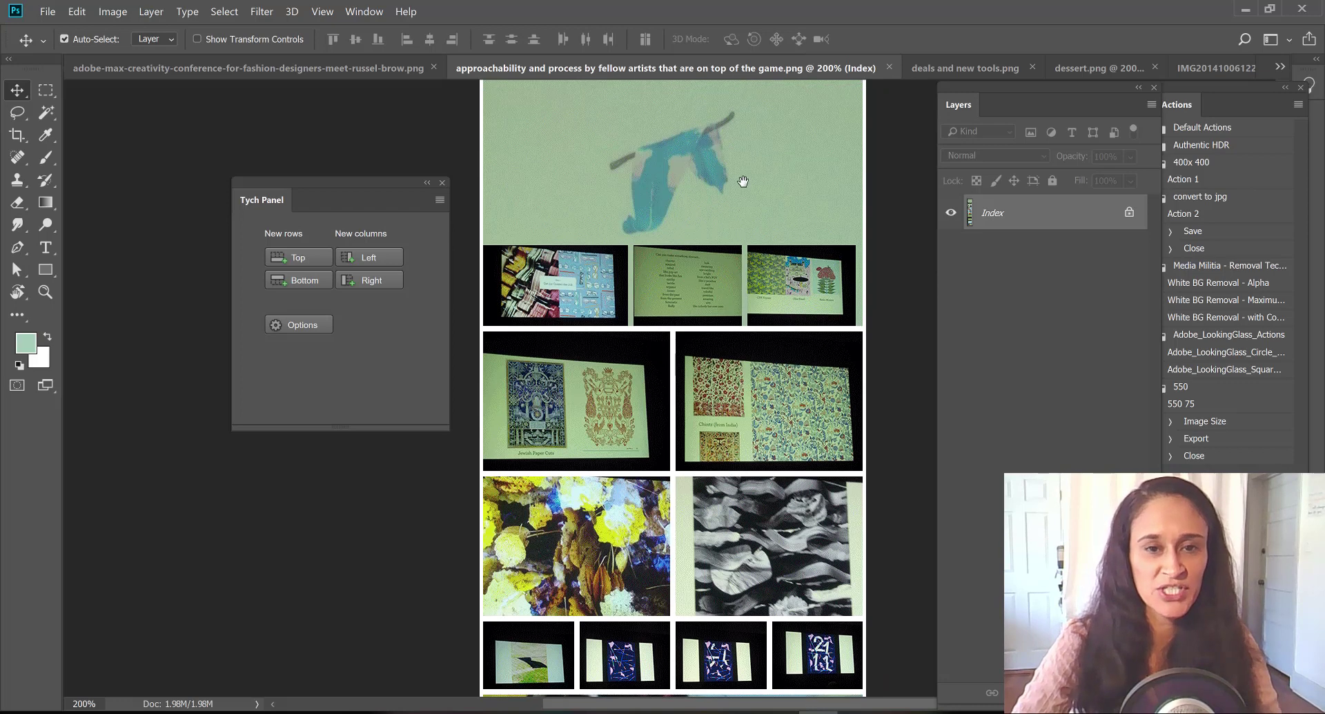
left_click_drag(742, 181, 738, 337)
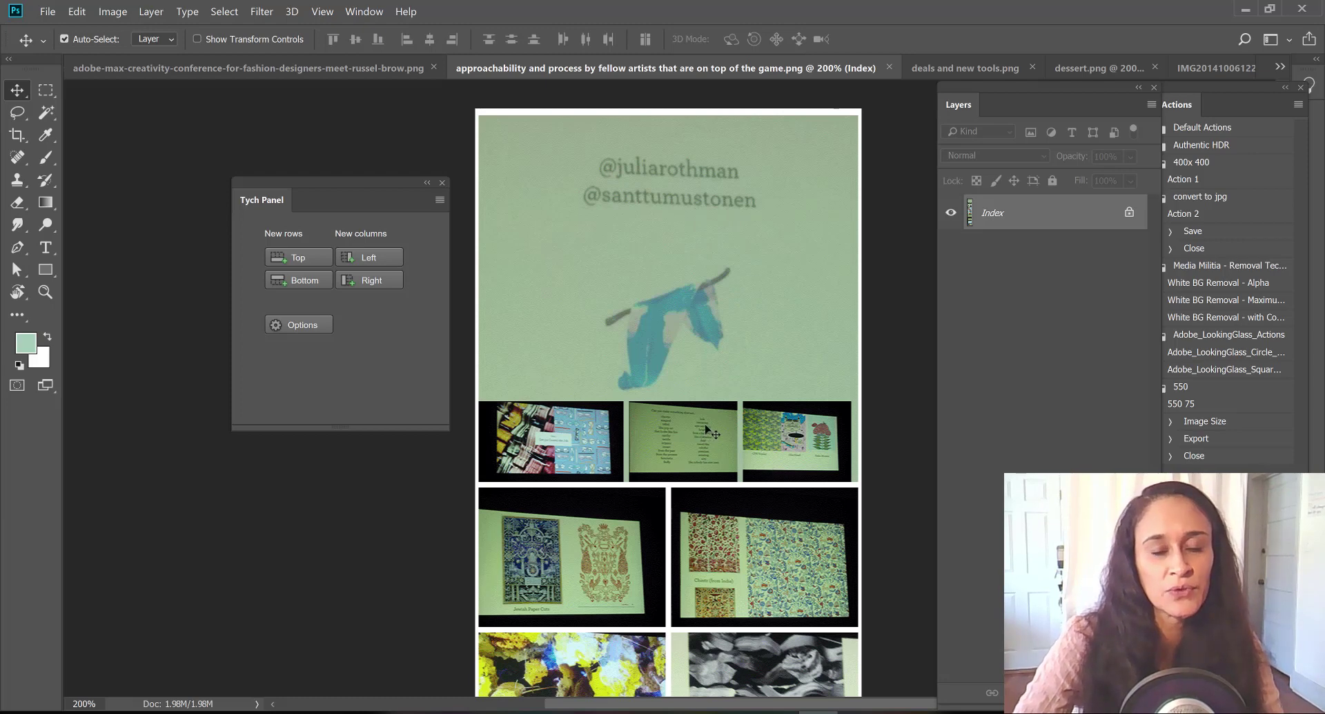
Zoom to 400% on the pattern slides, then return to 200% and scroll down to the We Are Here slide.
key("ctrl")
key("ctrl+plus")
key("ctrl+plus")
scroll(719, 331, "down", 3)
scroll(669, 310, "down", 4)
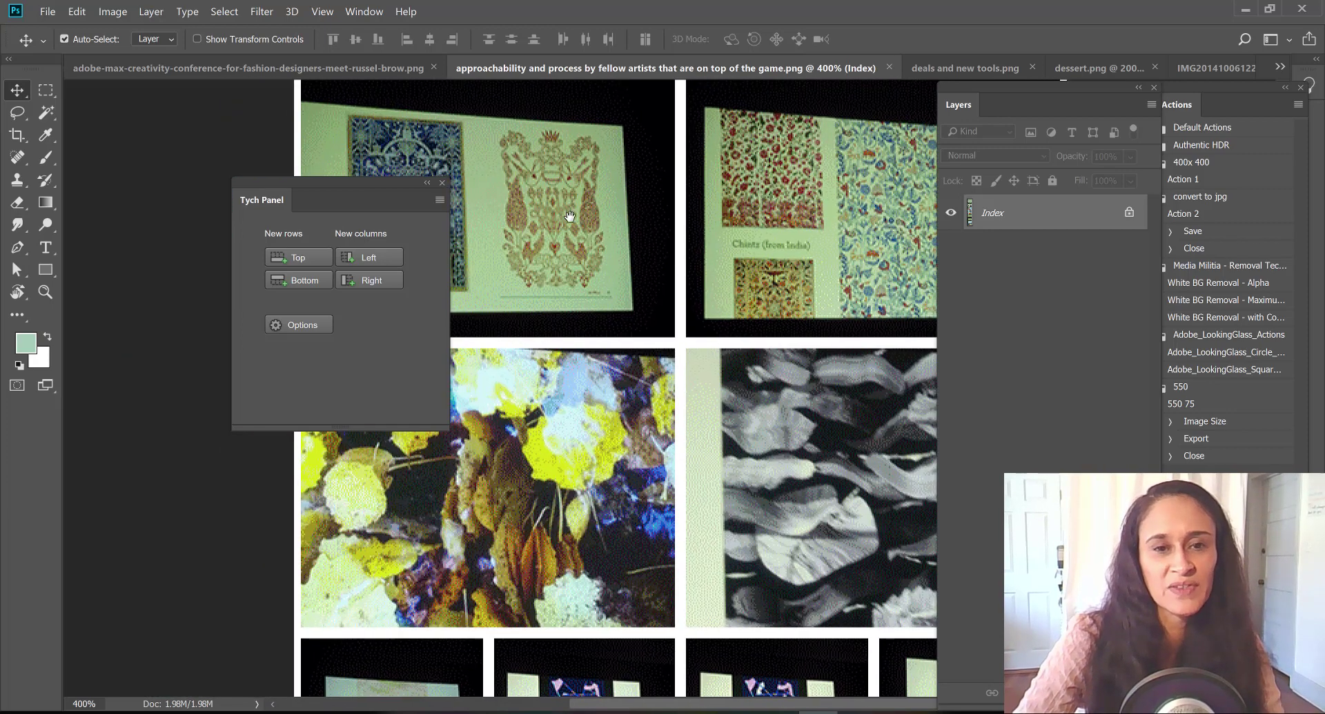
left_click_drag(692, 401, 643, 21)
key("ctrl+minus")
key("ctrl+minus")
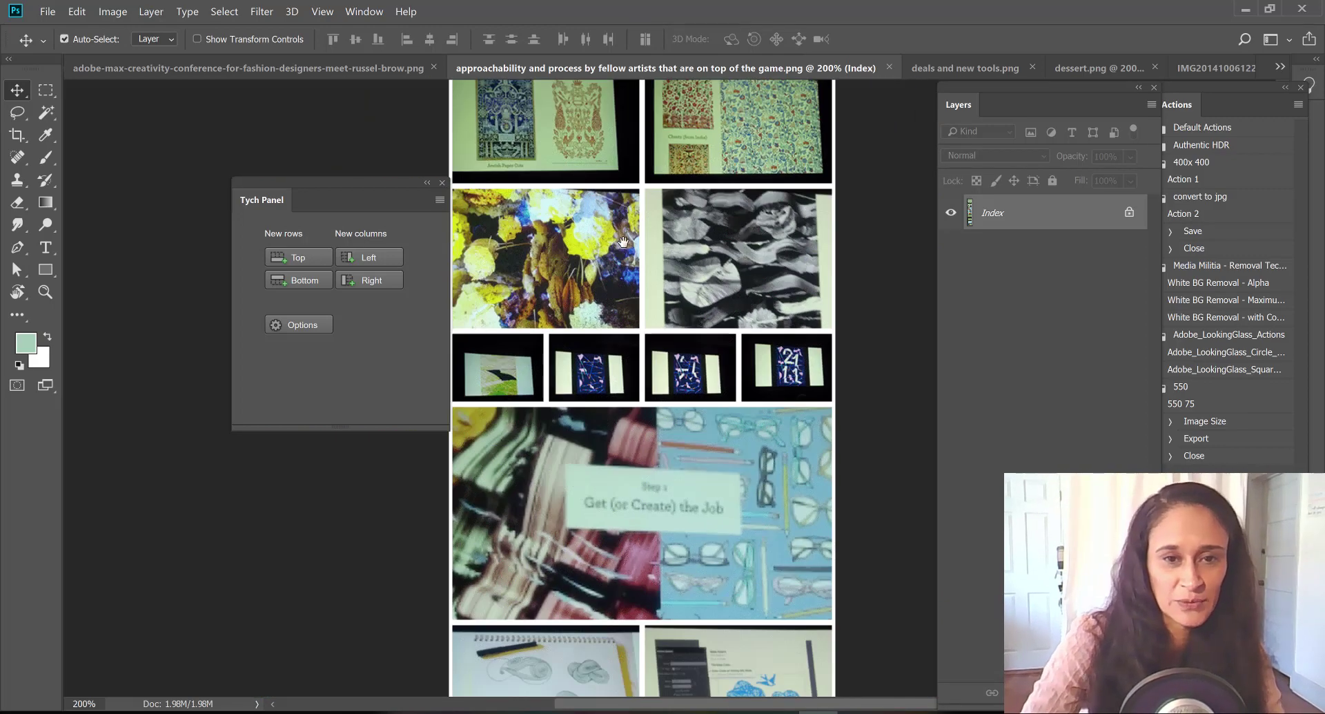
left_click_drag(671, 247, 663, 174)
scroll(690, 194, "down", 7)
scroll(715, 214, "down", 6)
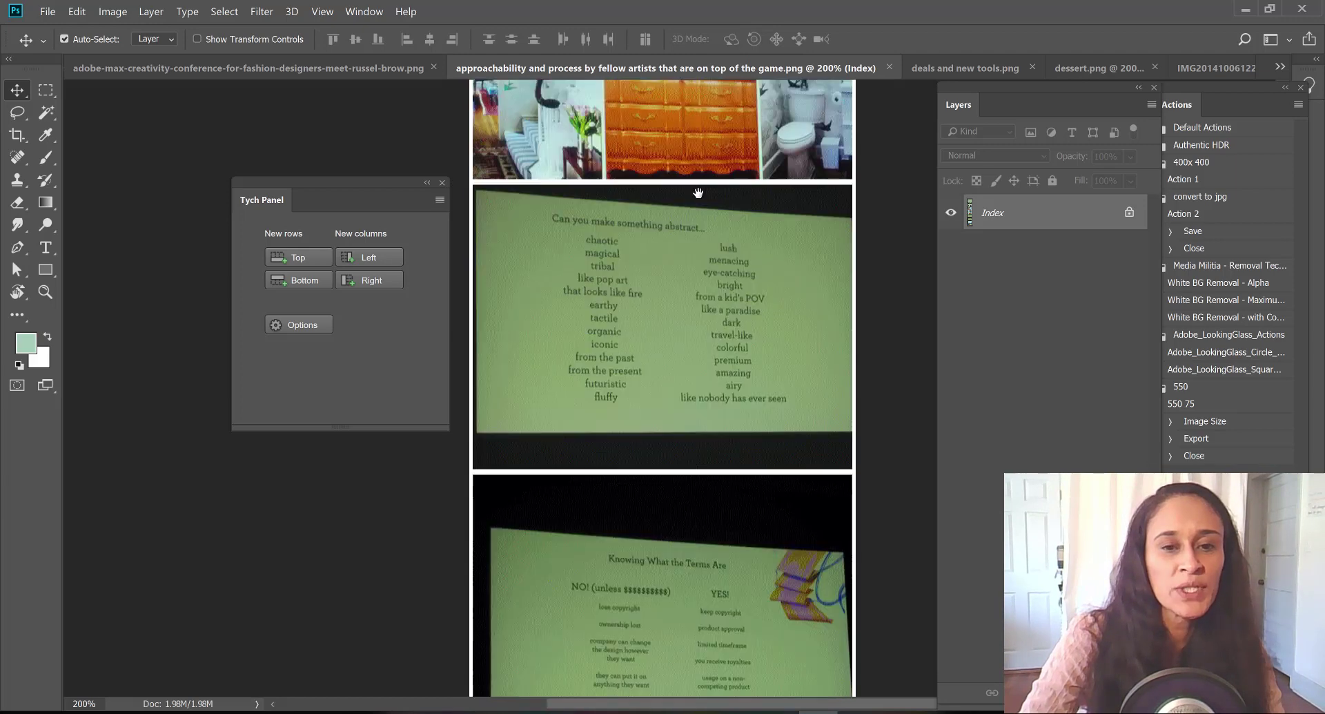
scroll(685, 158, "down", 8)
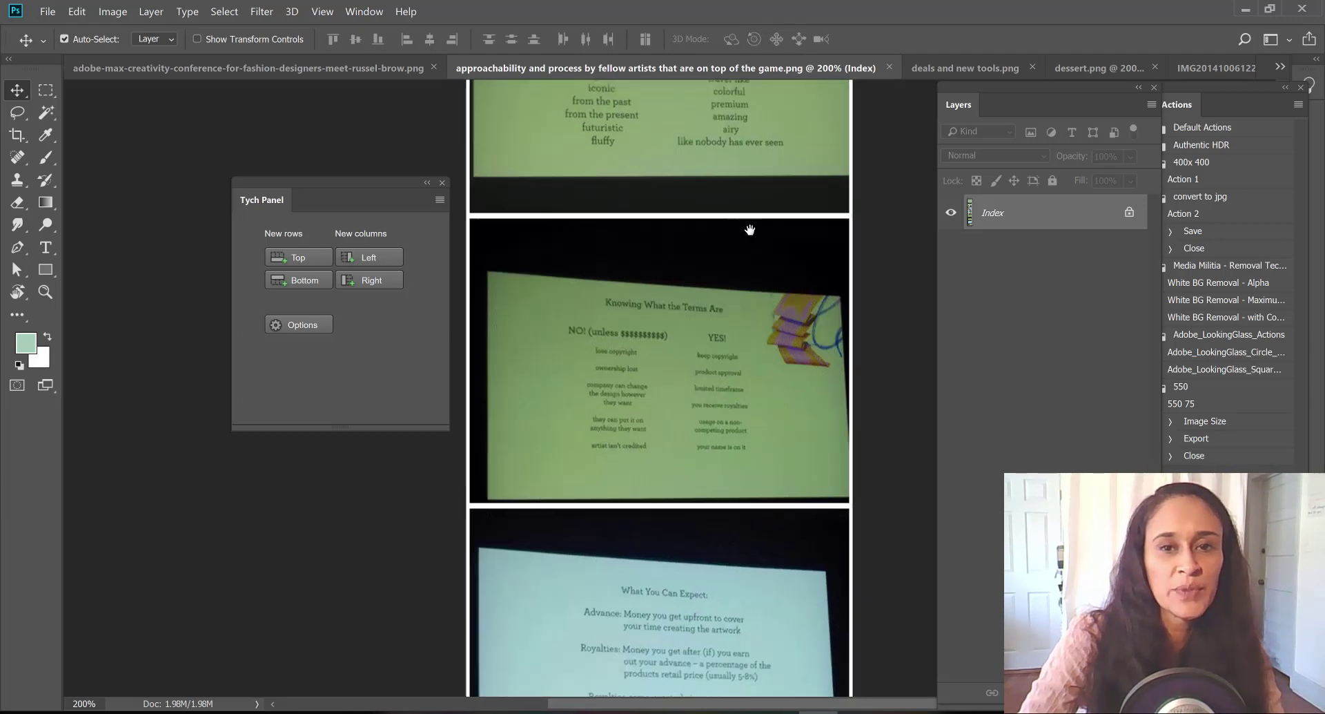
scroll(728, 272, "down", 2)
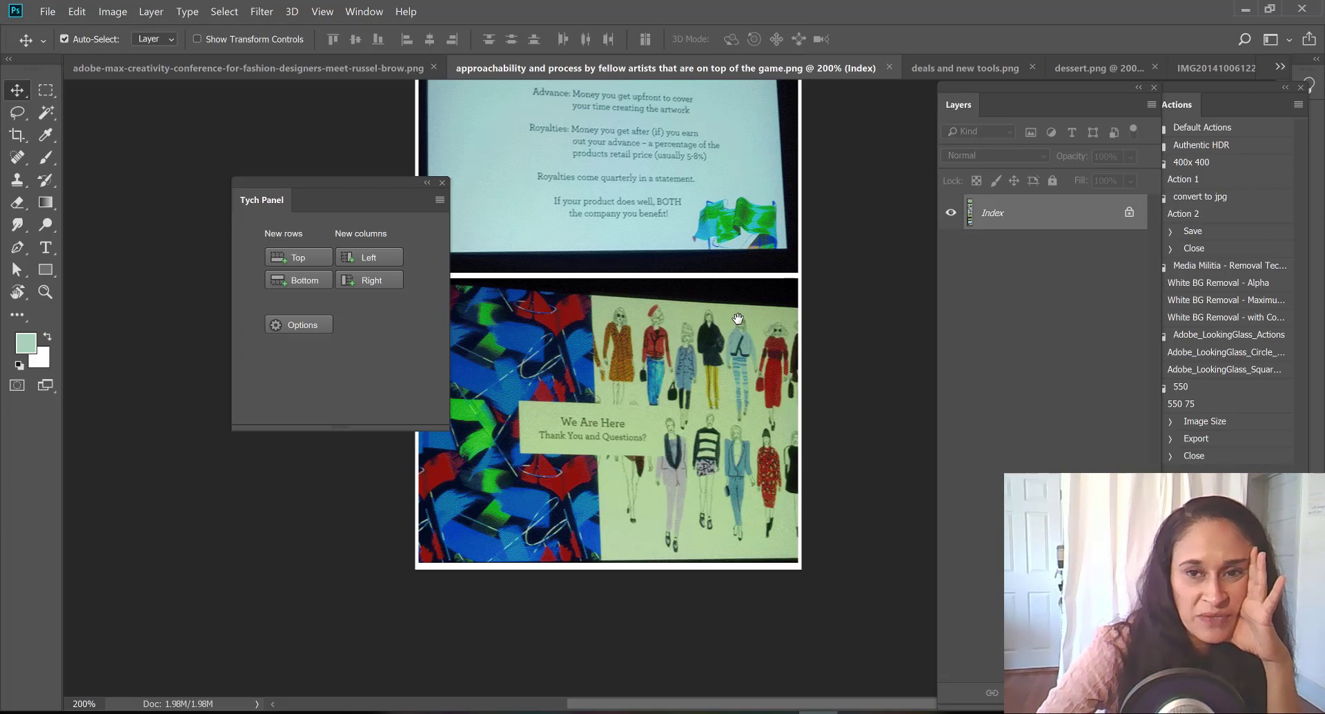
Switch to the deals and new tools collage and scroll through it, returning to the top.
left_click(930, 70)
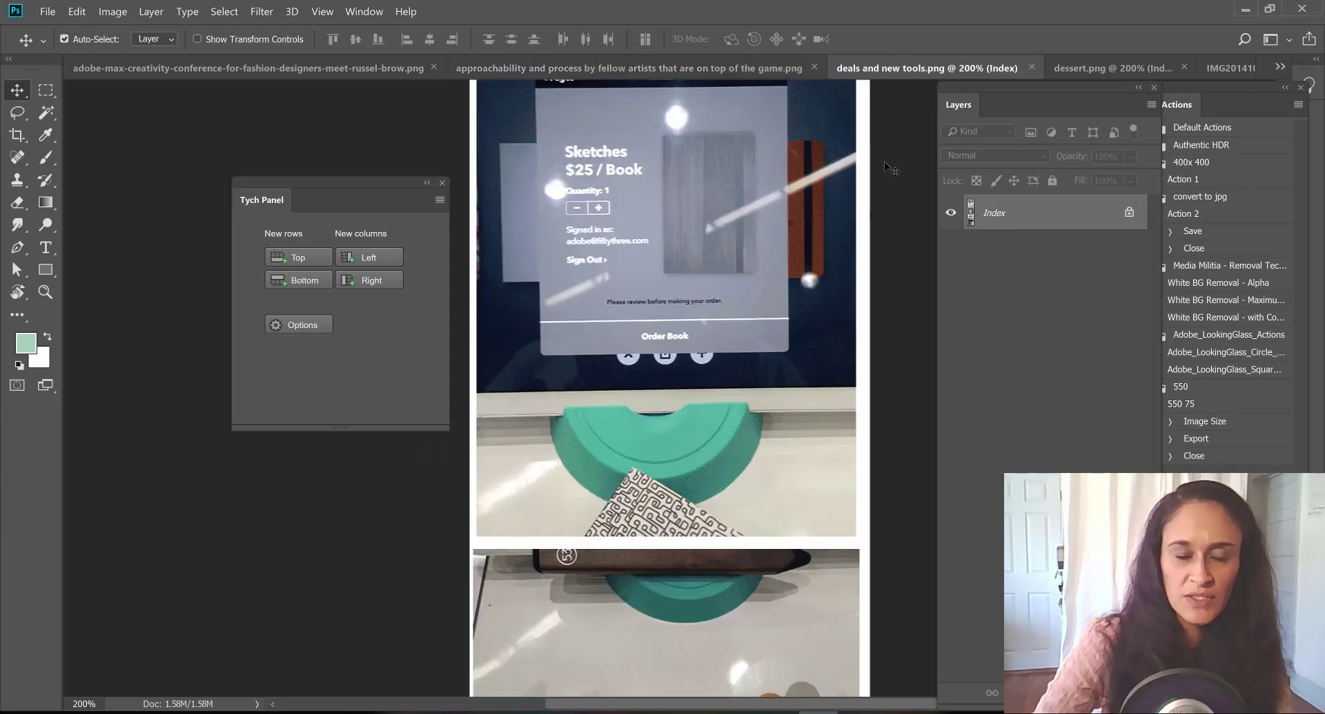
left_click_drag(738, 245, 695, 487)
scroll(696, 487, "up", 15)
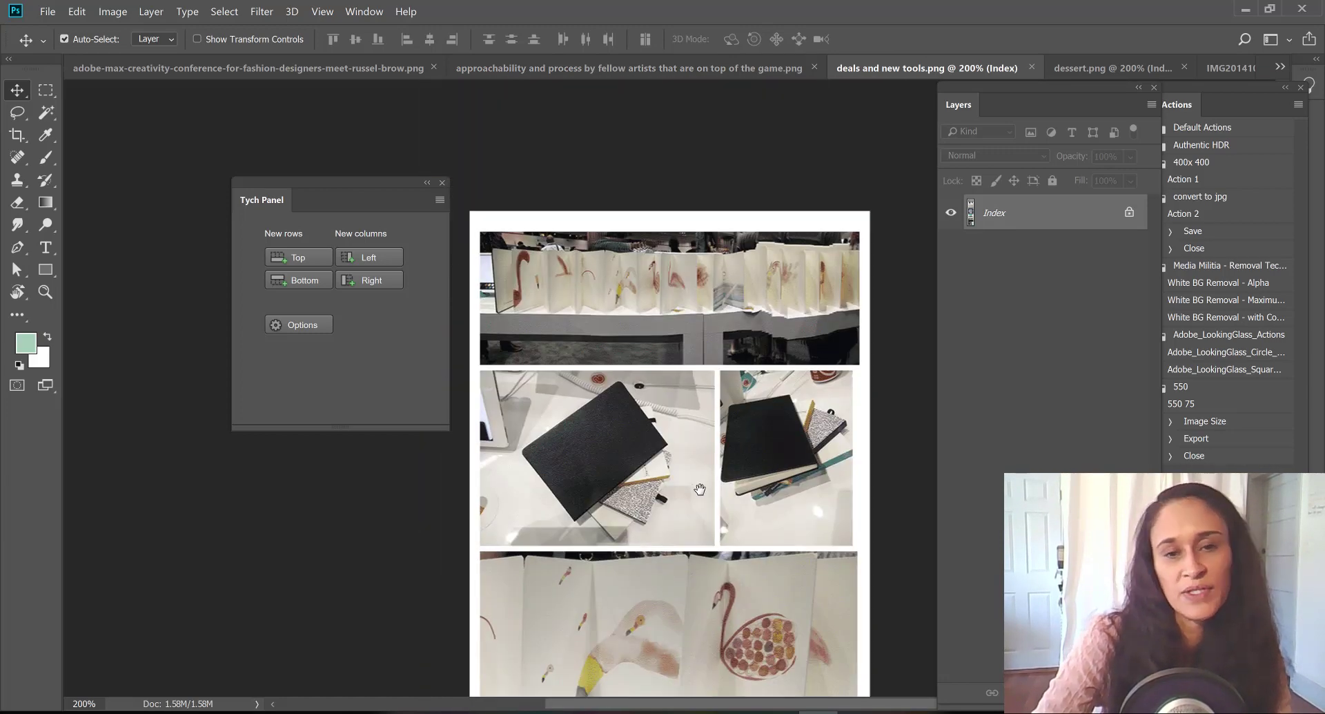
scroll(699, 456, "down", 12)
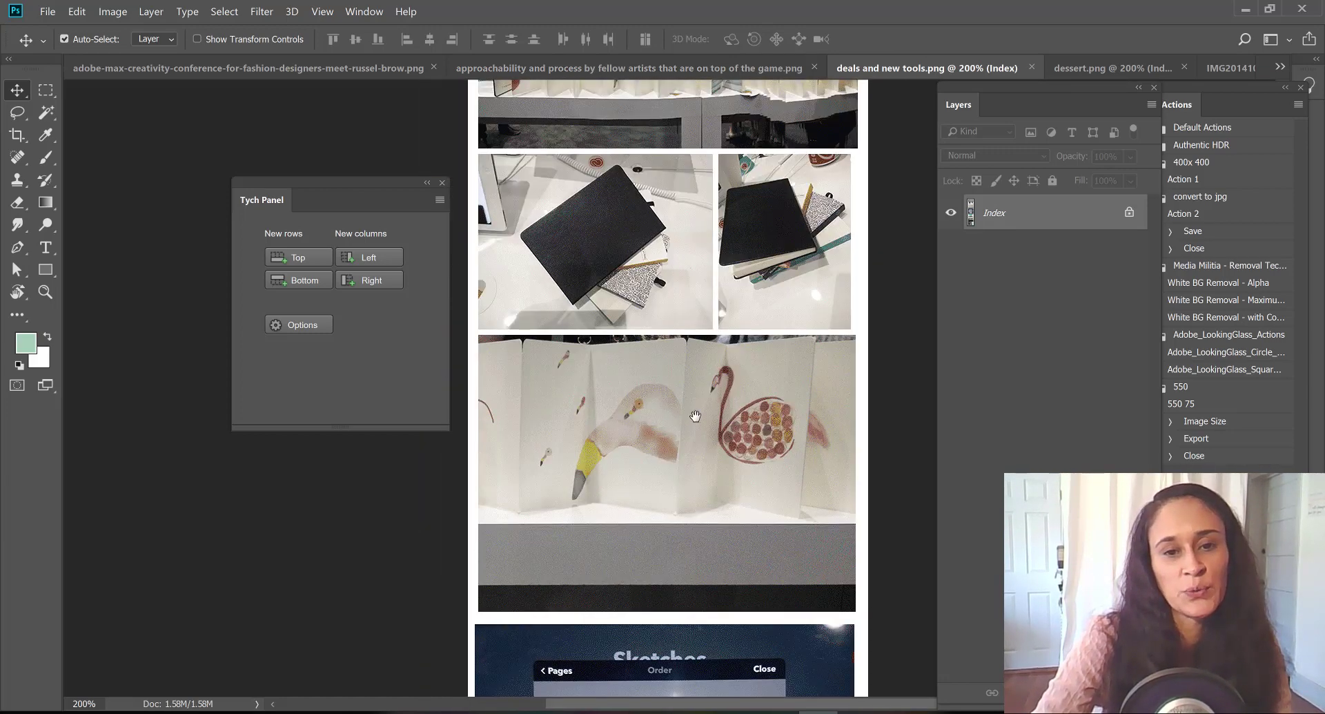
scroll(690, 470, "down", 14)
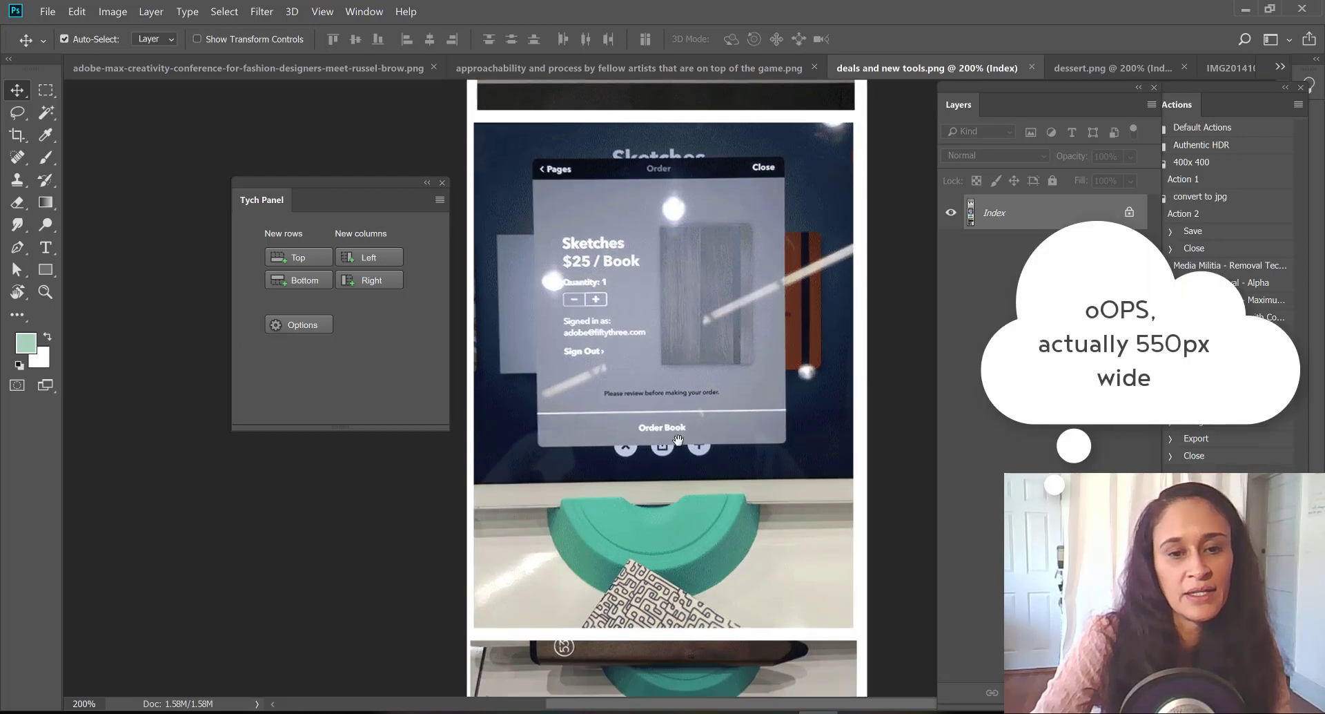
scroll(679, 305, "down", 18)
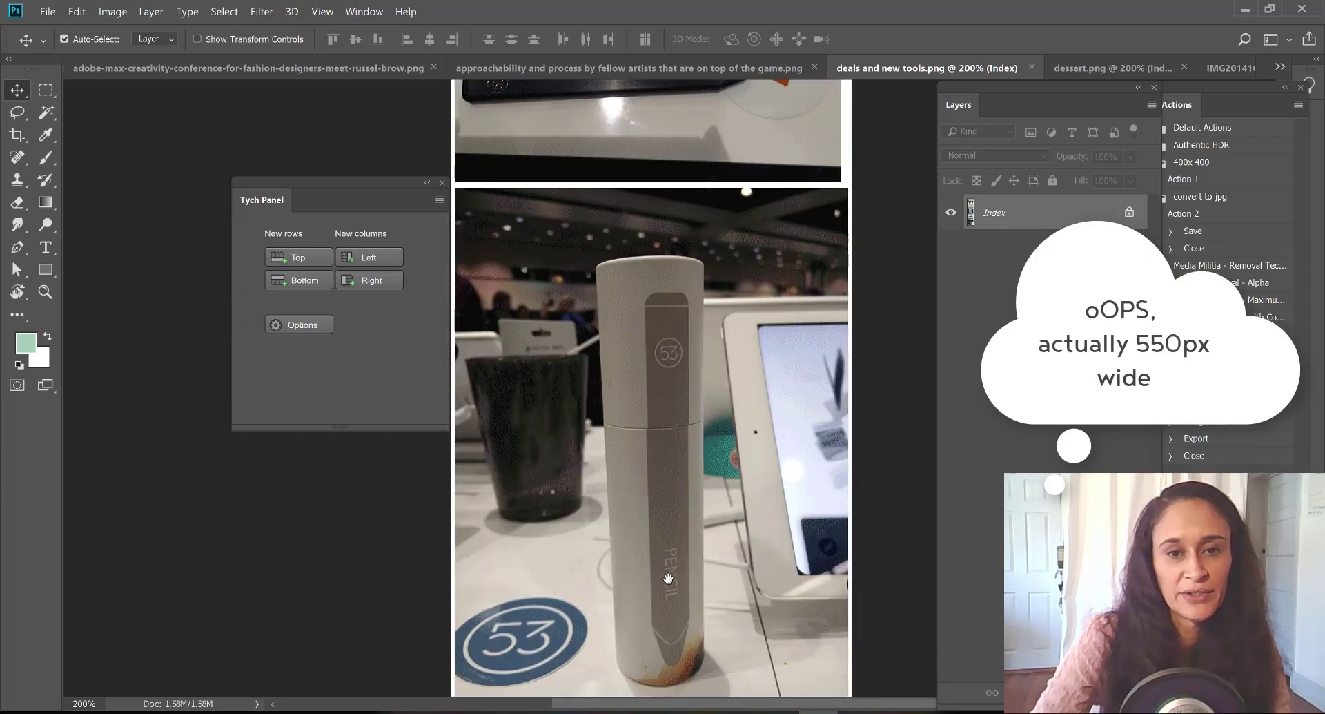
scroll(661, 402, "down", 2)
scroll(670, 224, "up", 8)
scroll(659, 222, "up", 12)
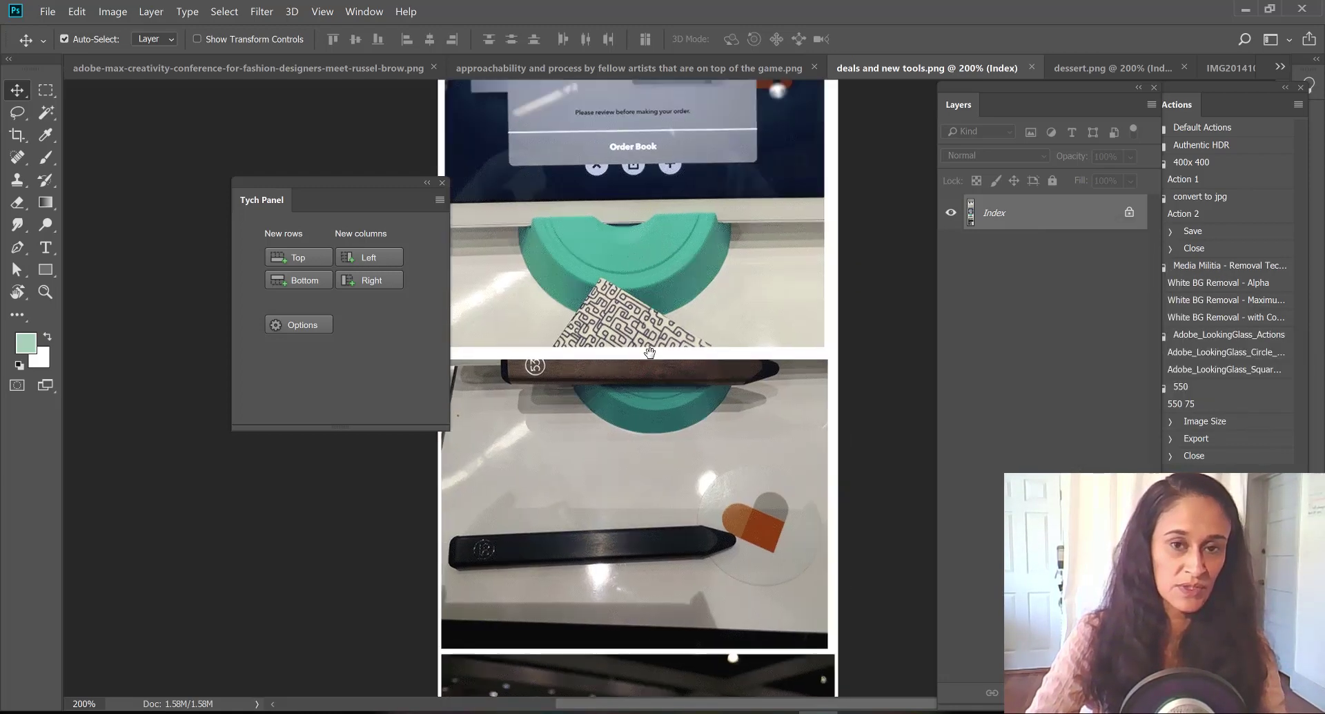
scroll(637, 353, "up", 15)
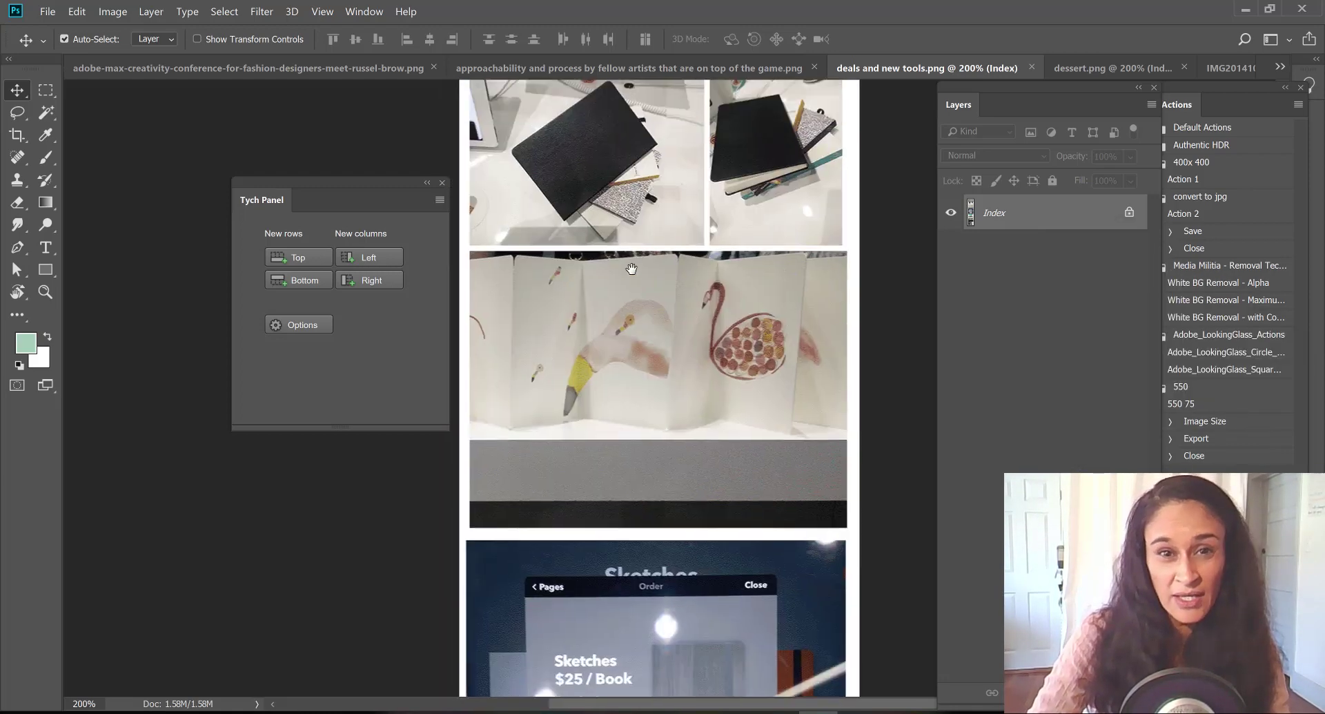
left_click_drag(637, 276, 641, 359)
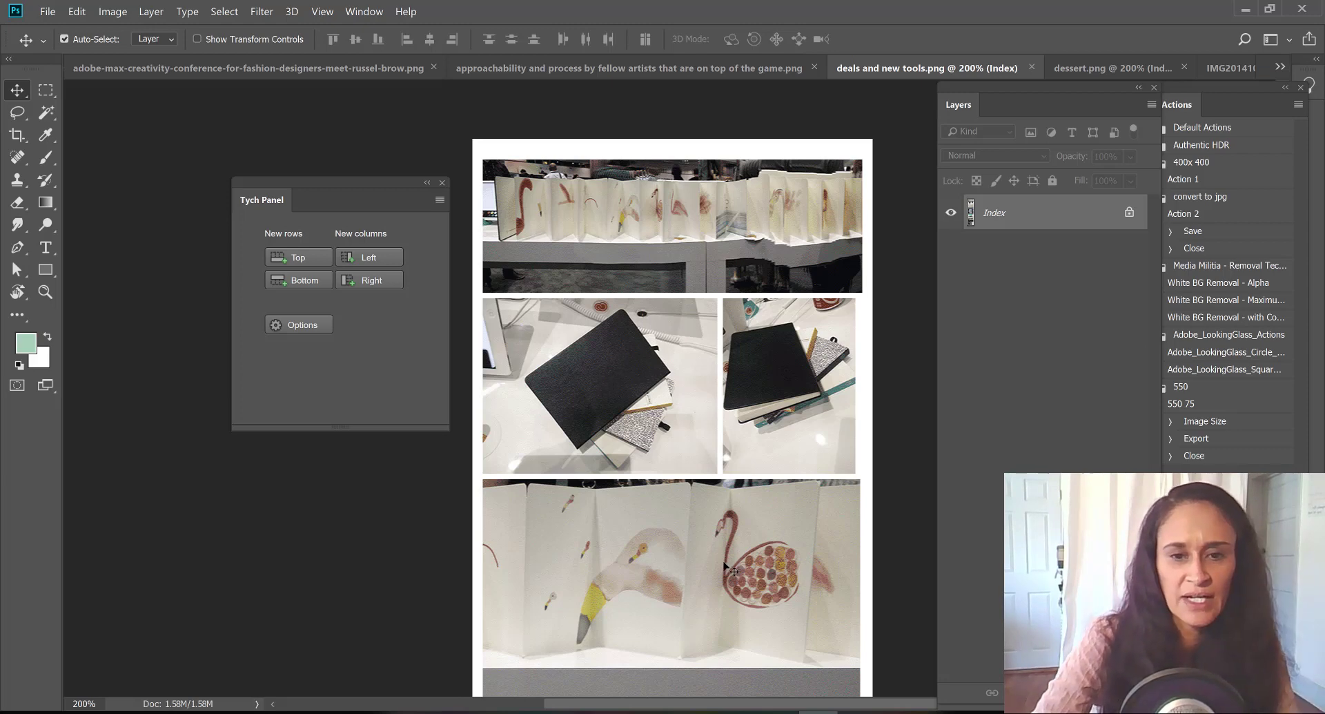
Scroll down the collage to the pen photo and back up again.
scroll(690, 569, "down", 5)
scroll(690, 569, "down", 6)
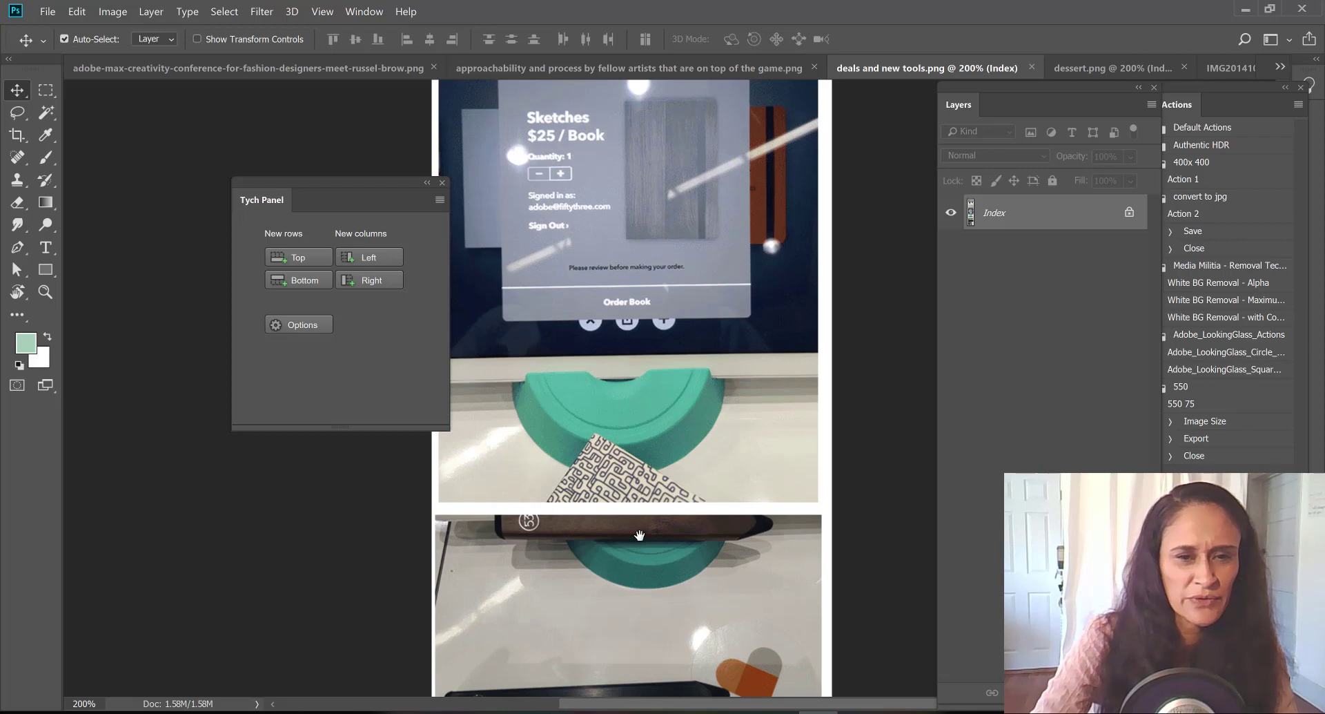
scroll(641, 511, "down", 4)
scroll(660, 495, "down", 6)
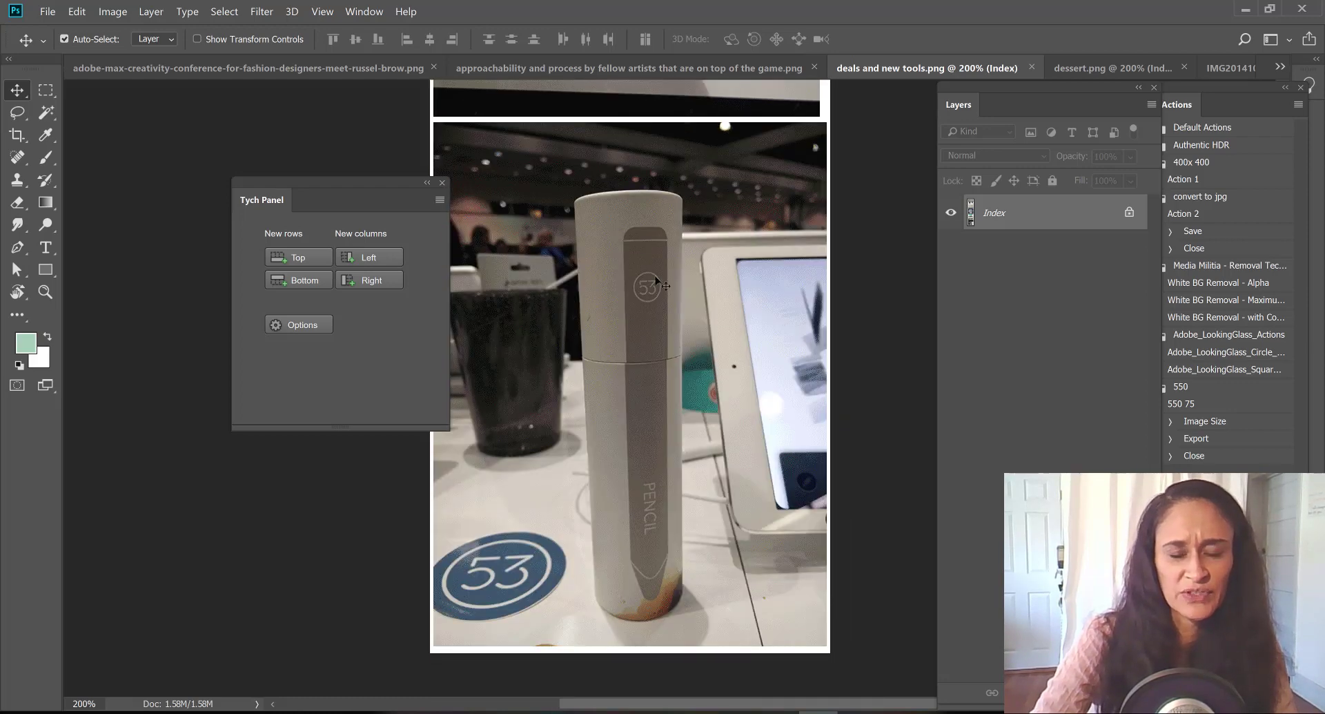
left_click_drag(681, 222, 671, 424)
scroll(672, 424, "up", 10)
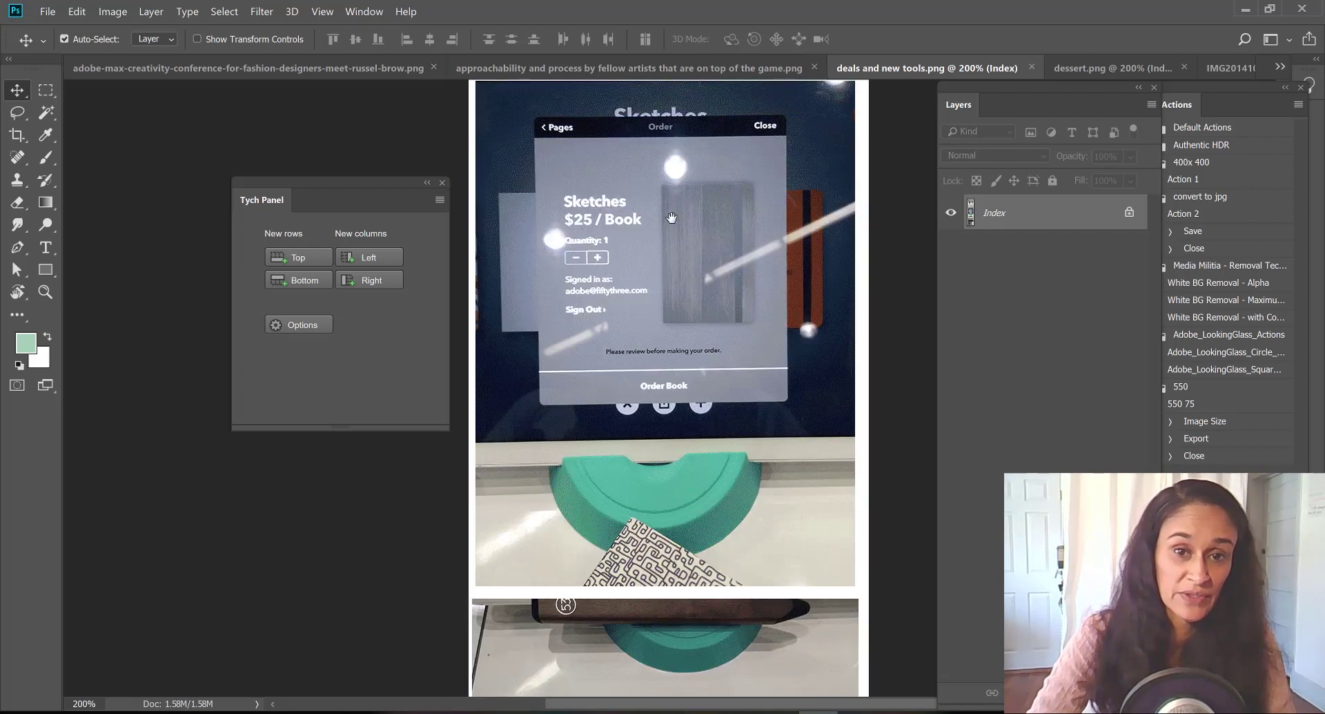
scroll(671, 208, "up", 7)
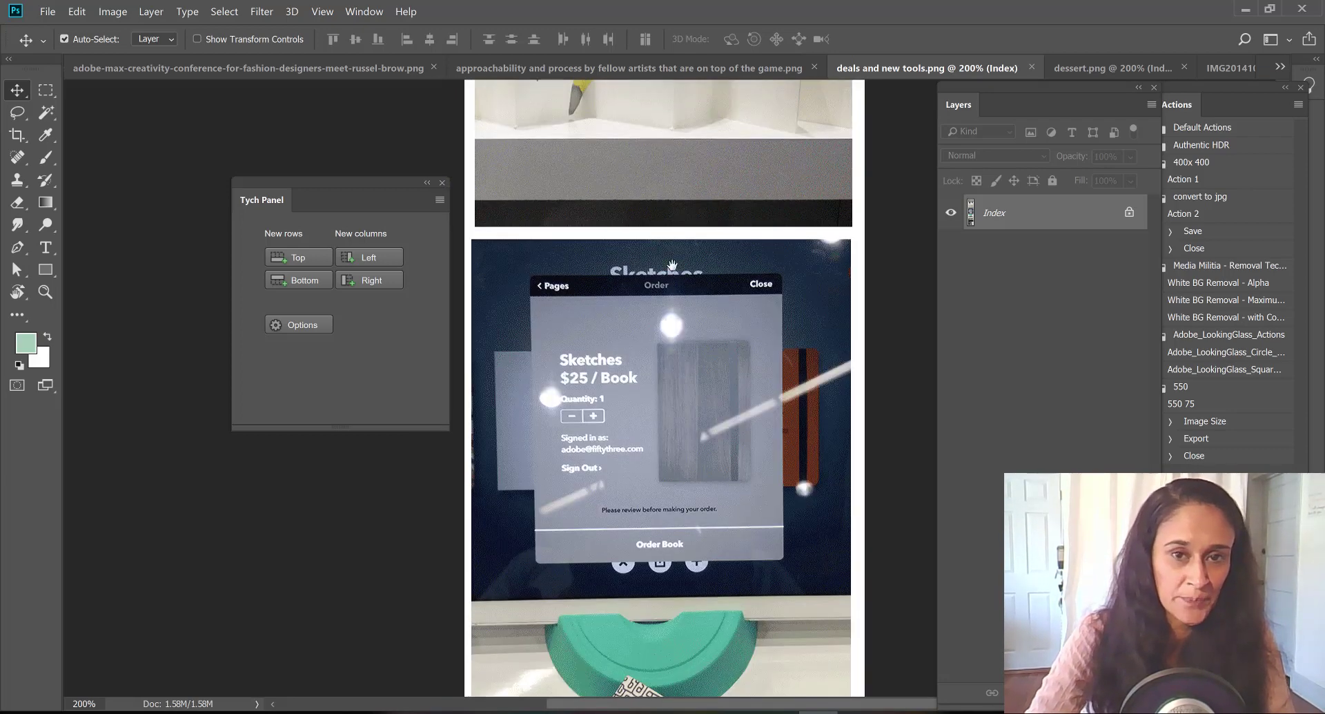
scroll(672, 299, "up", 10)
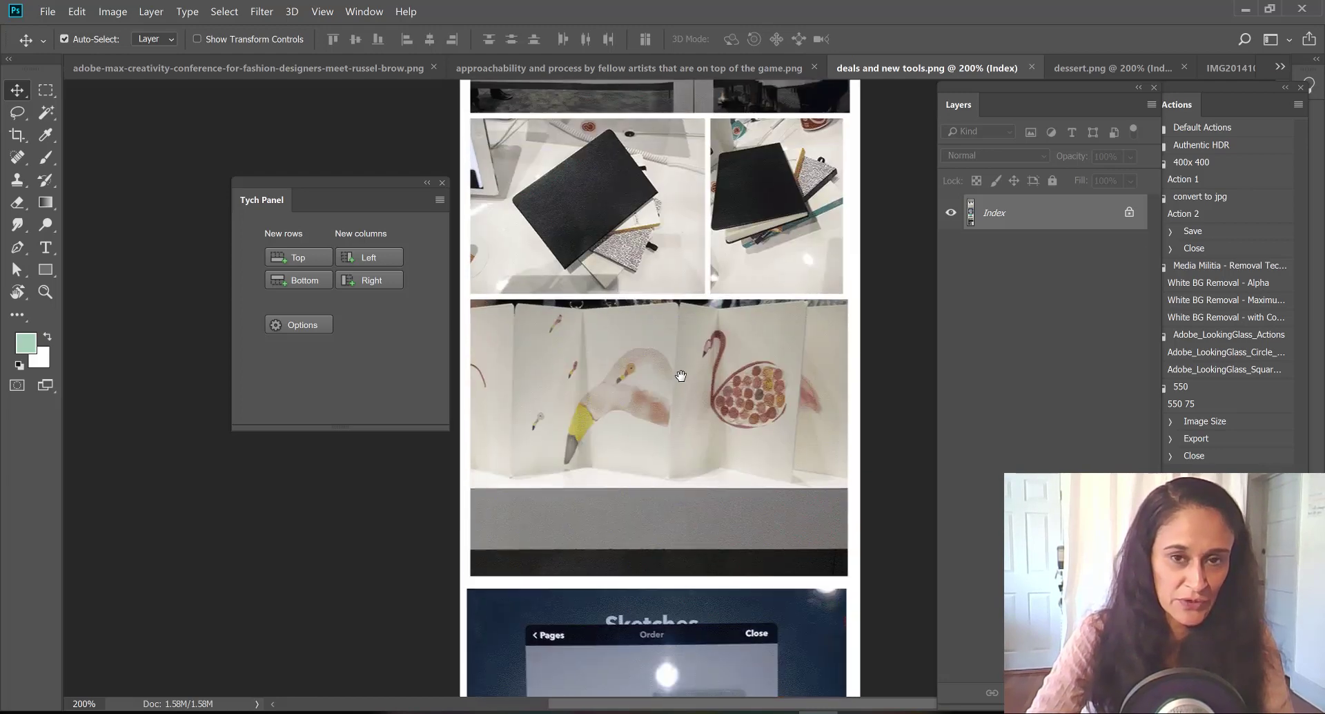
scroll(681, 249, "up", 5)
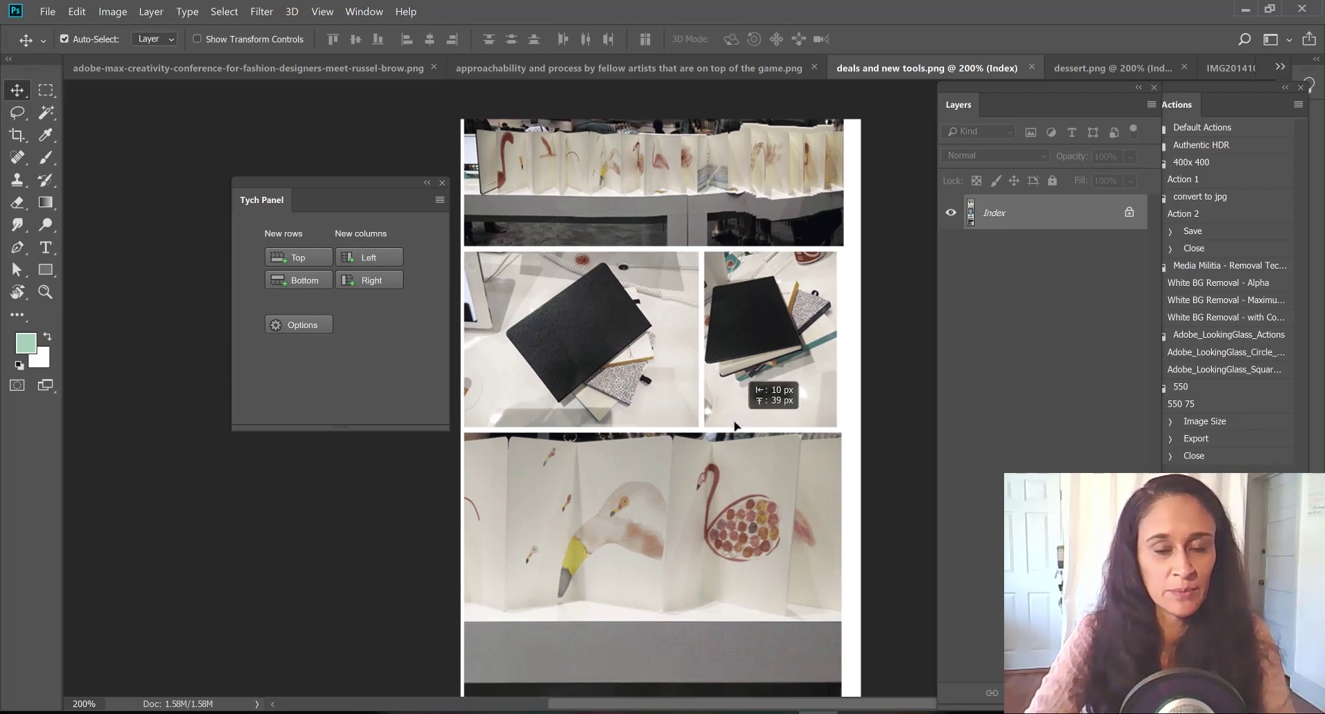
Shift the collage layer to a new position and save the deals and new tools collage.
left_click_drag(736, 426, 723, 348)
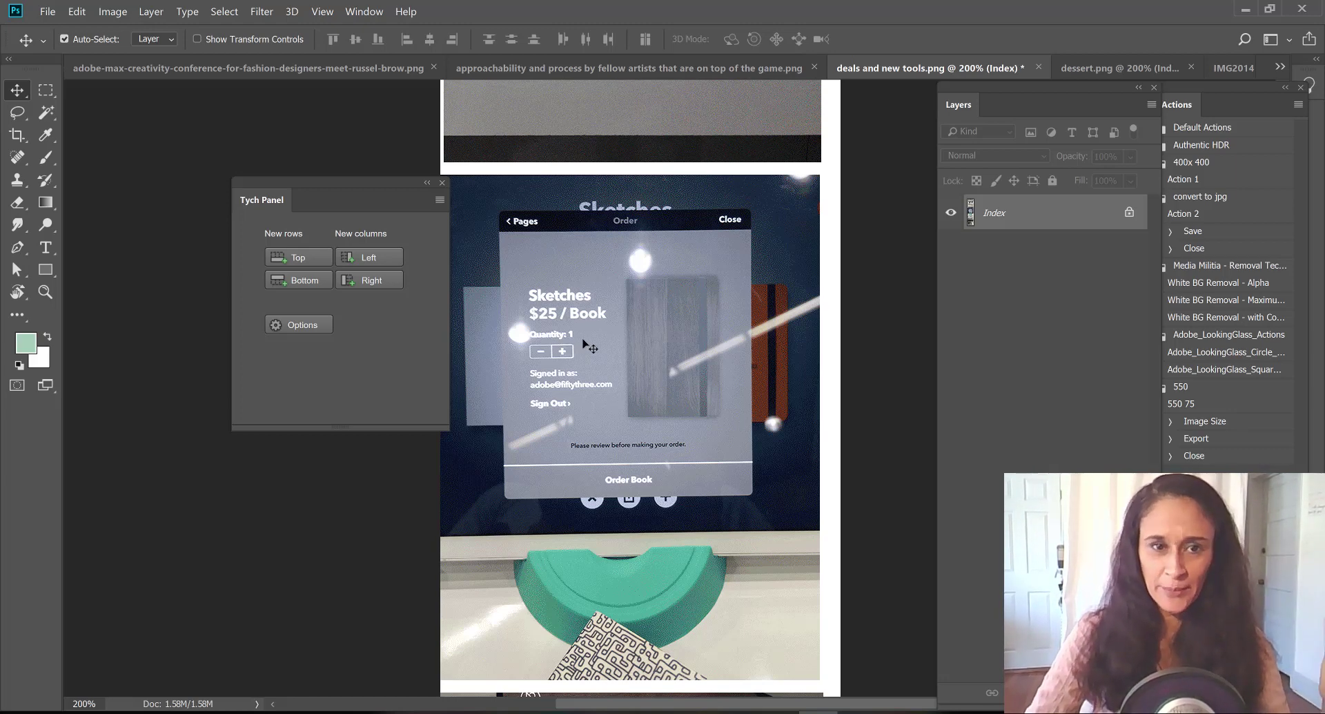
key("ctrl+s")
left_click_drag(743, 341, 776, 375)
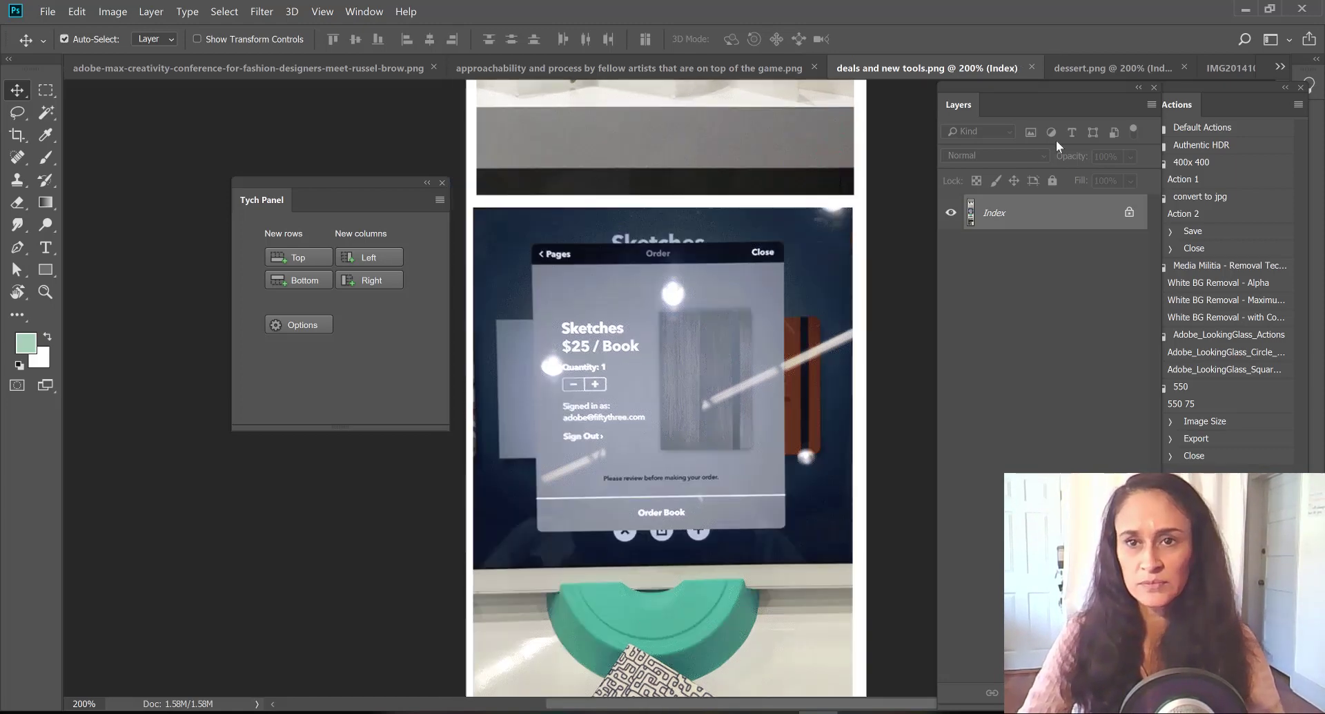
Switch to the dessert.png collage and nudge the Tych Panel slightly to the right.
left_click(1064, 64)
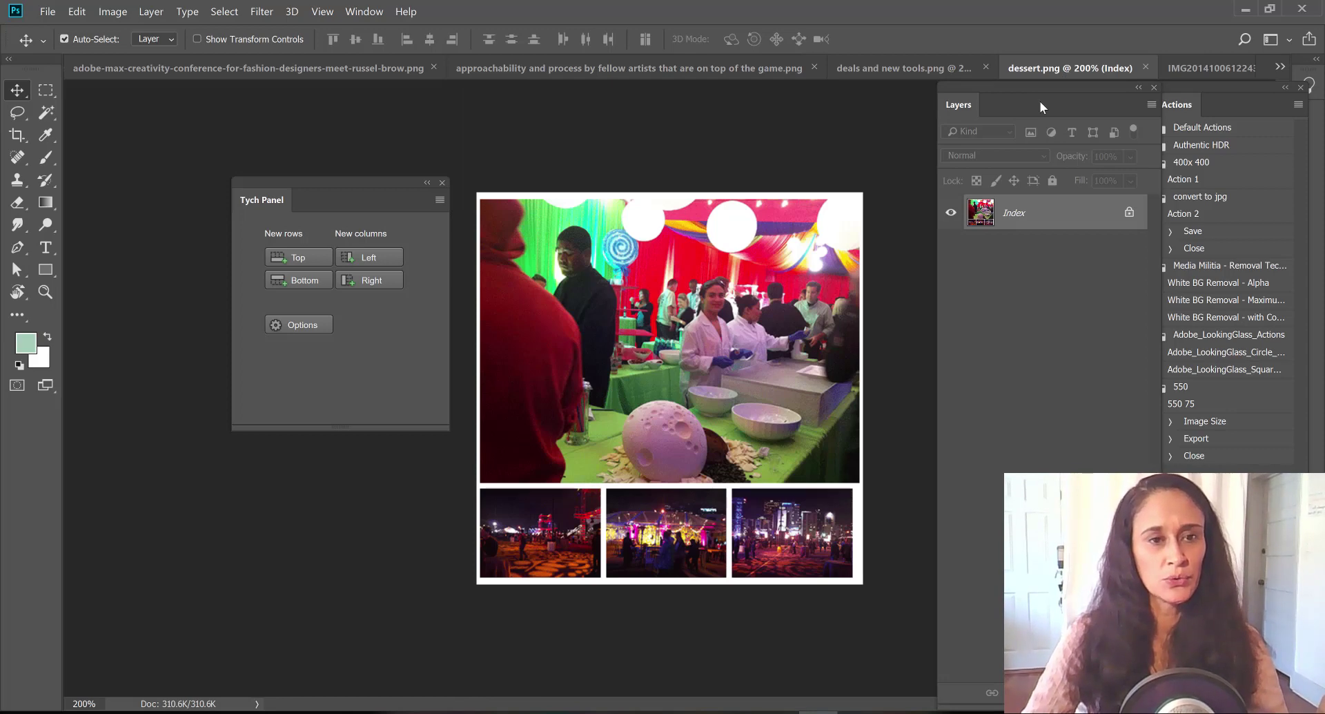
left_click_drag(353, 184, 369, 185)
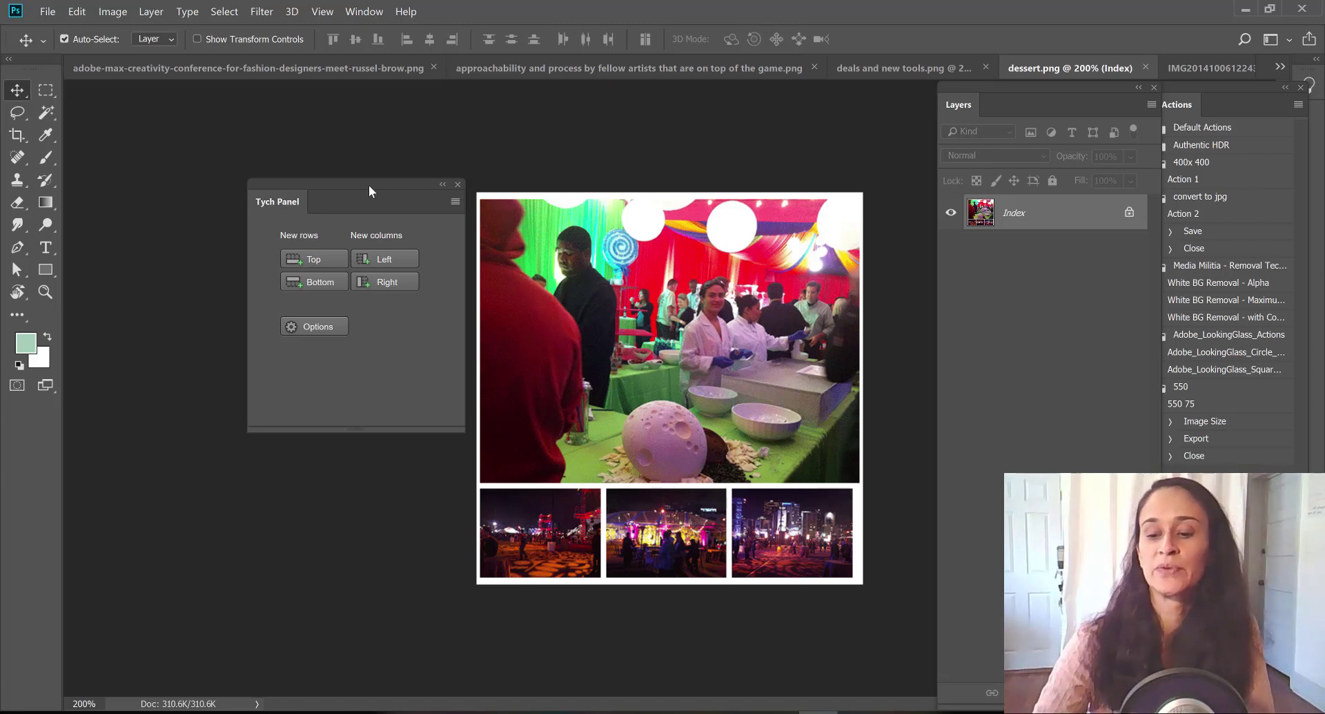
left_click(47, 17)
Open _DSF8222 from the optimized and description approachable folder.
left_click(65, 40)
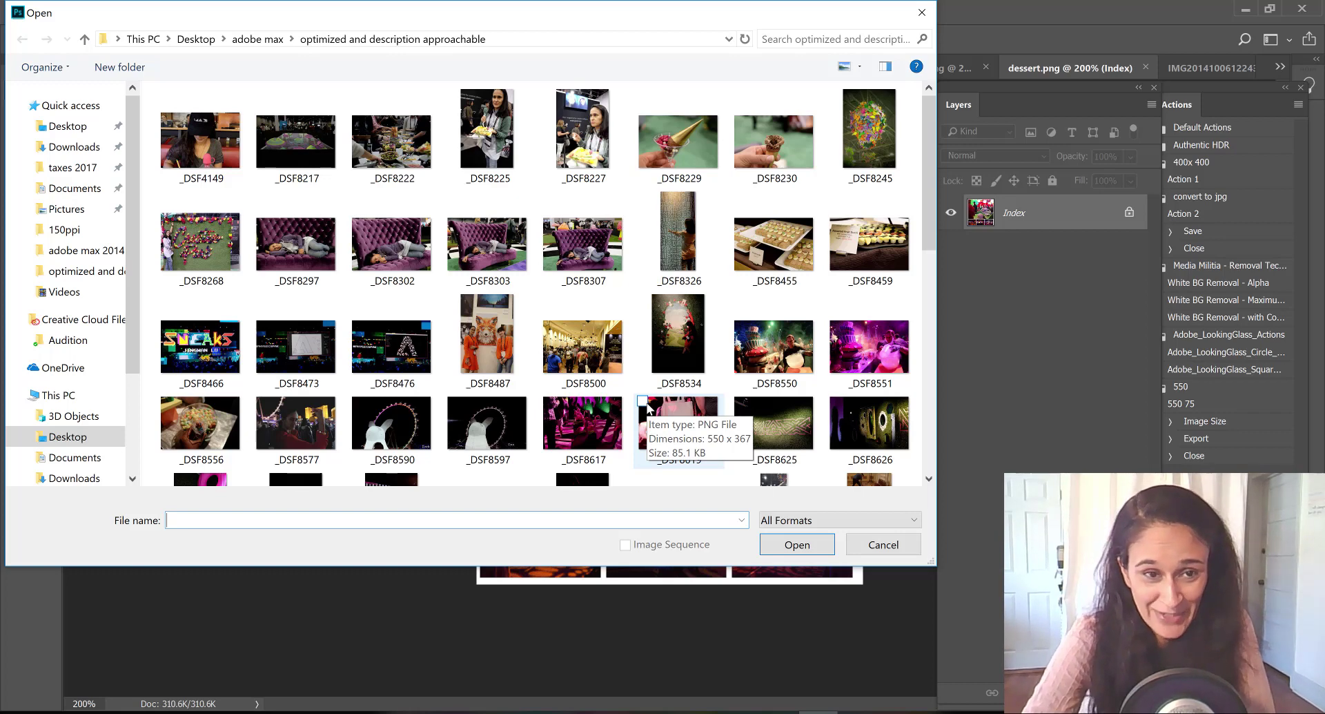
left_click(404, 134)
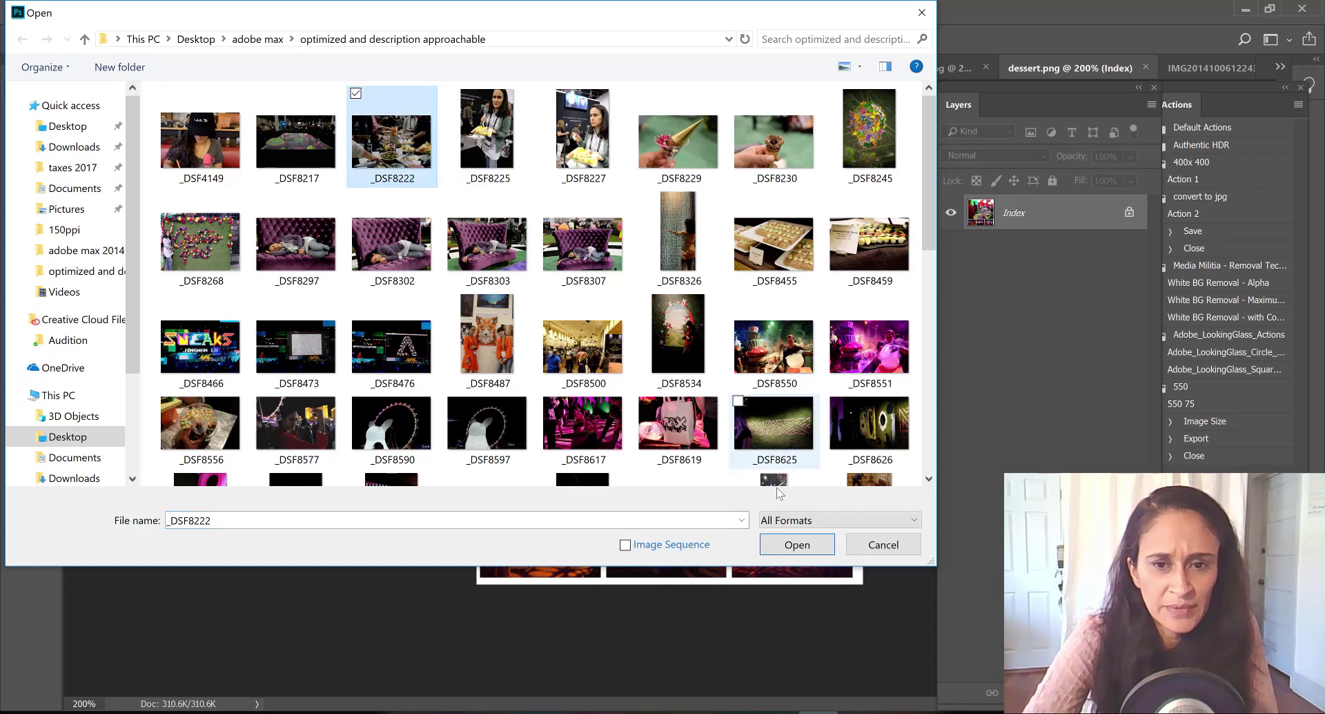
left_click(786, 543)
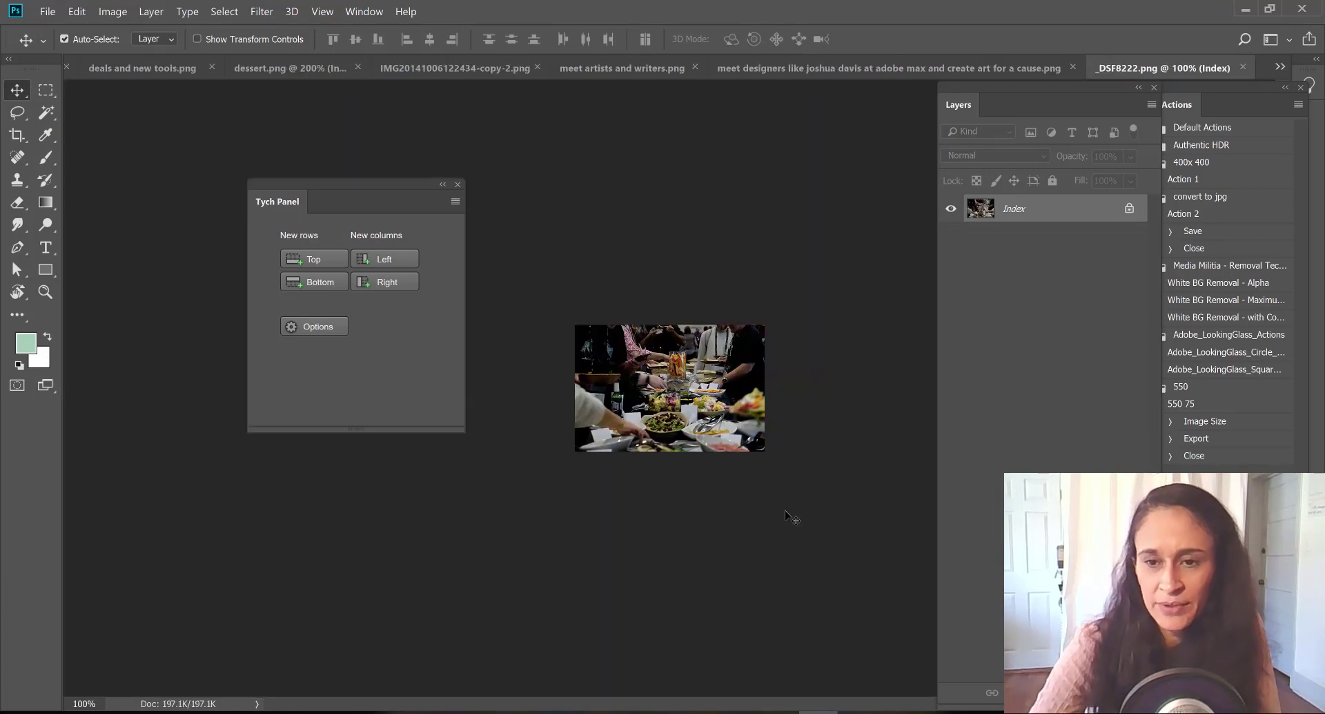
Widen the Actions panel and select all of the _DSF8222 food photo.
left_click_drag(1162, 462, 1097, 462)
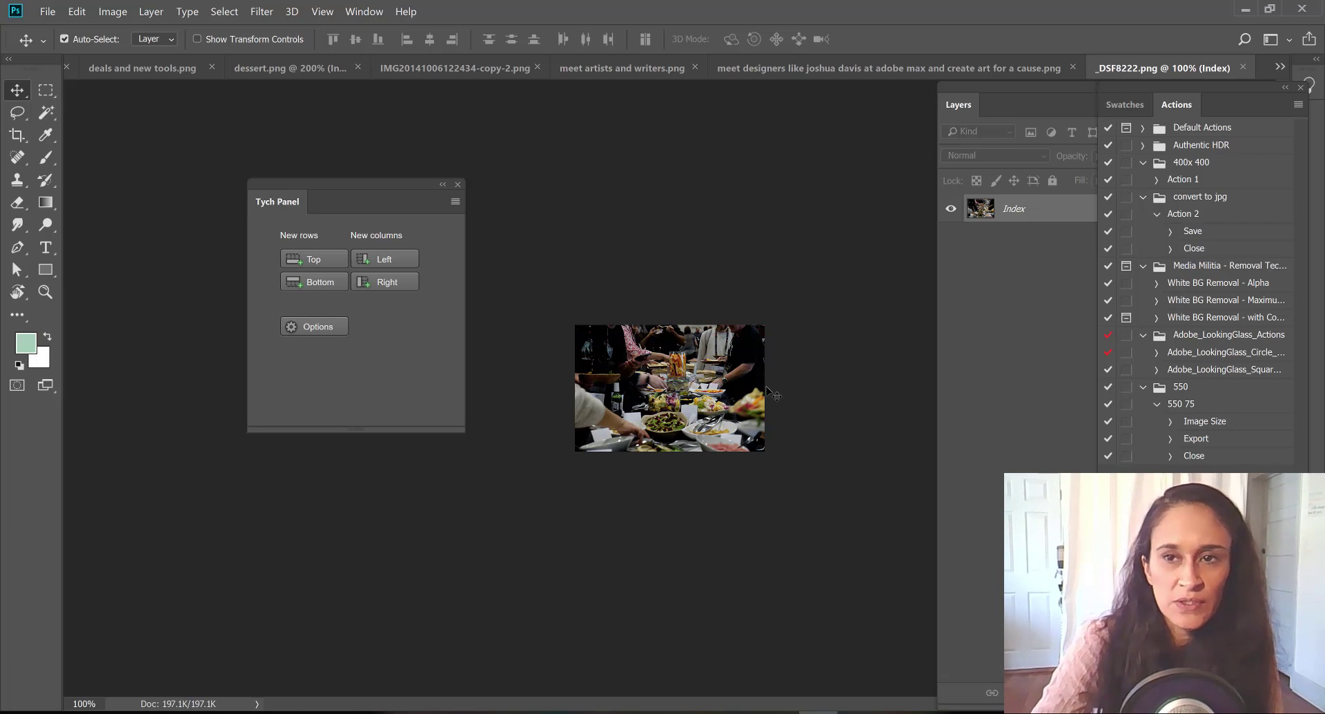
key("ctrl")
key("ctrl+a")
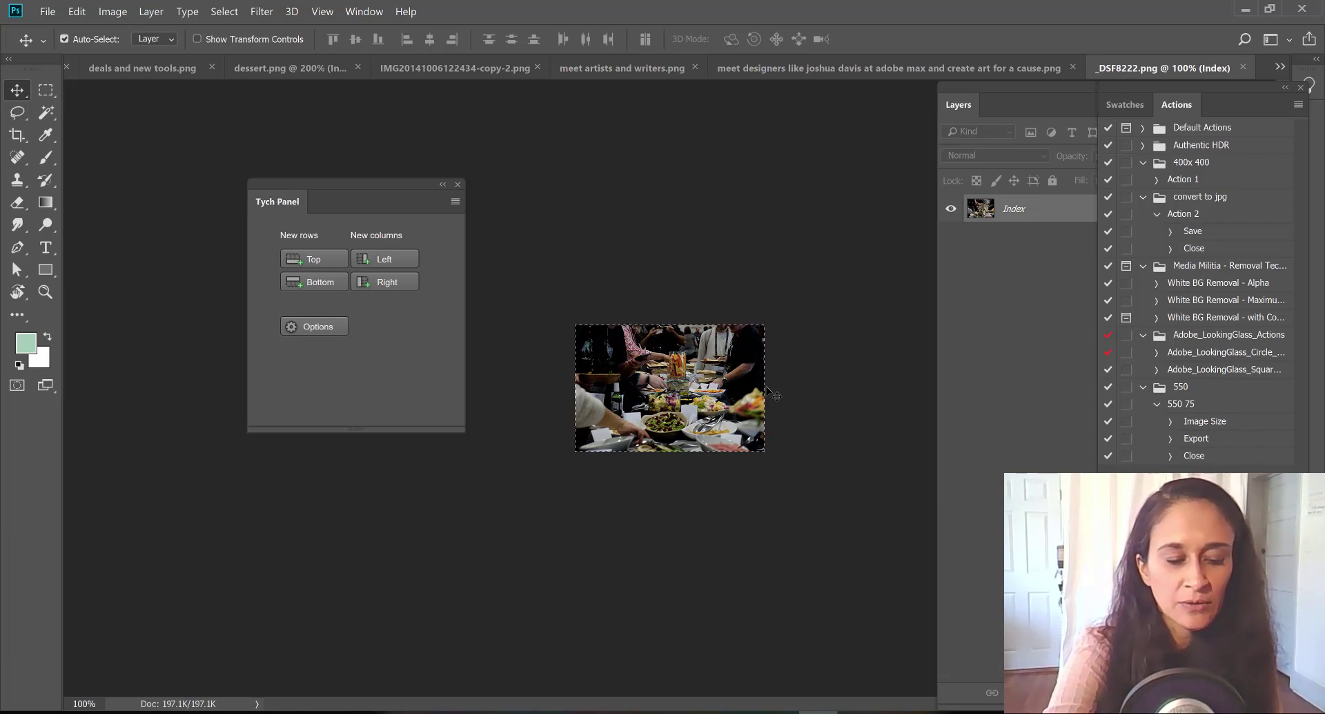
Copy the food photo and paste it as Layer 1 into a new 550 × 367 Clipboard-sized document.
key("ctrl")
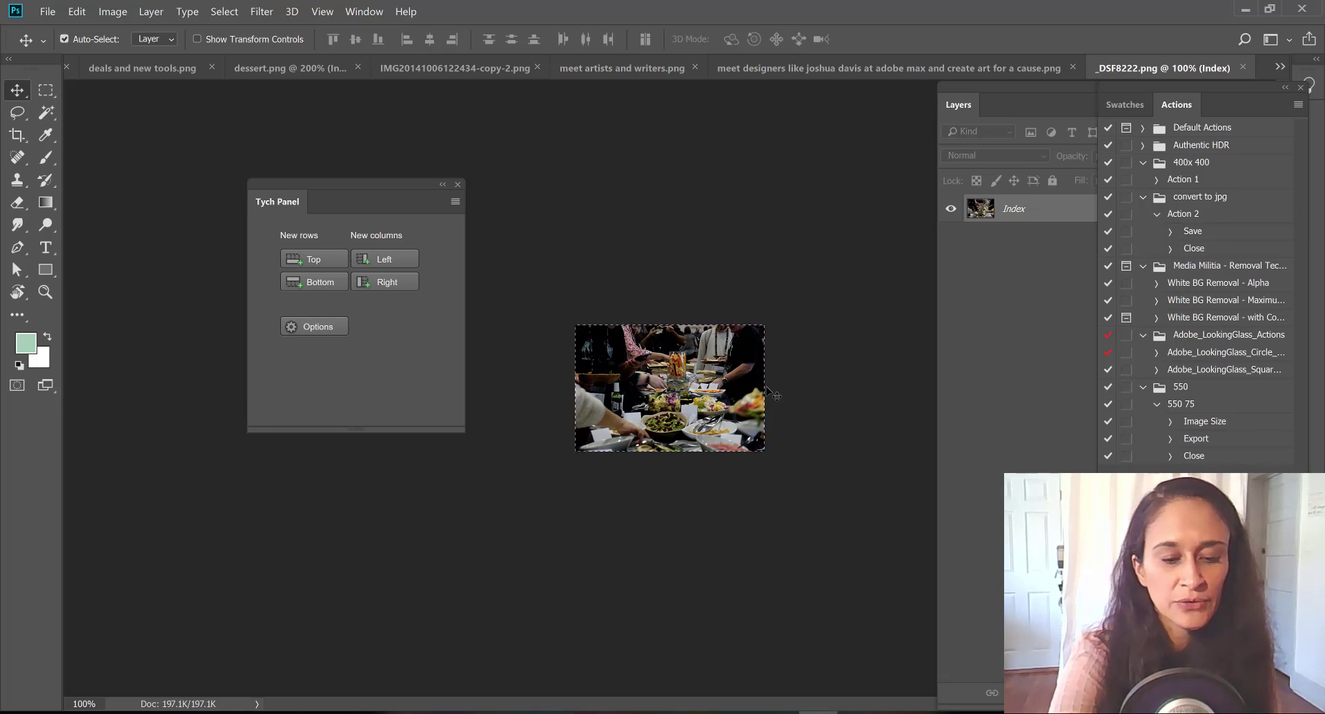
key("ctrl")
key("ctrl")
key("ctrl")
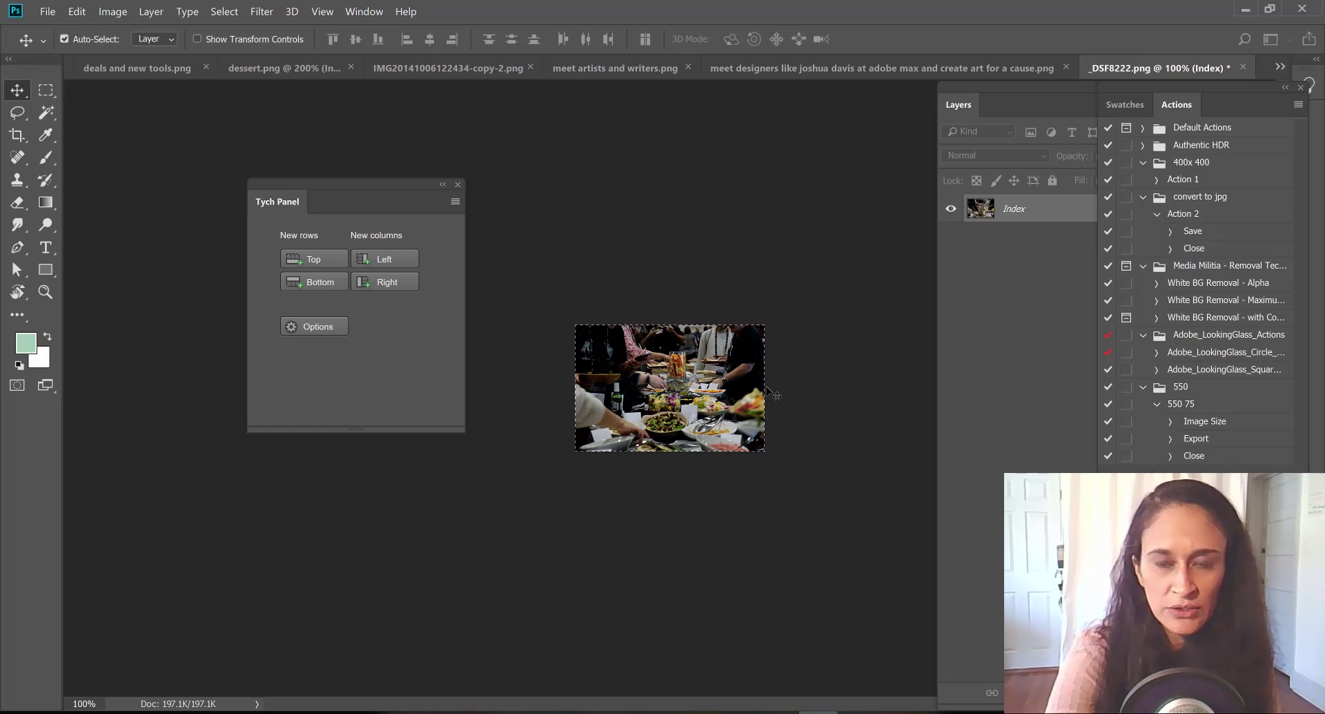
key("ctrl+n")
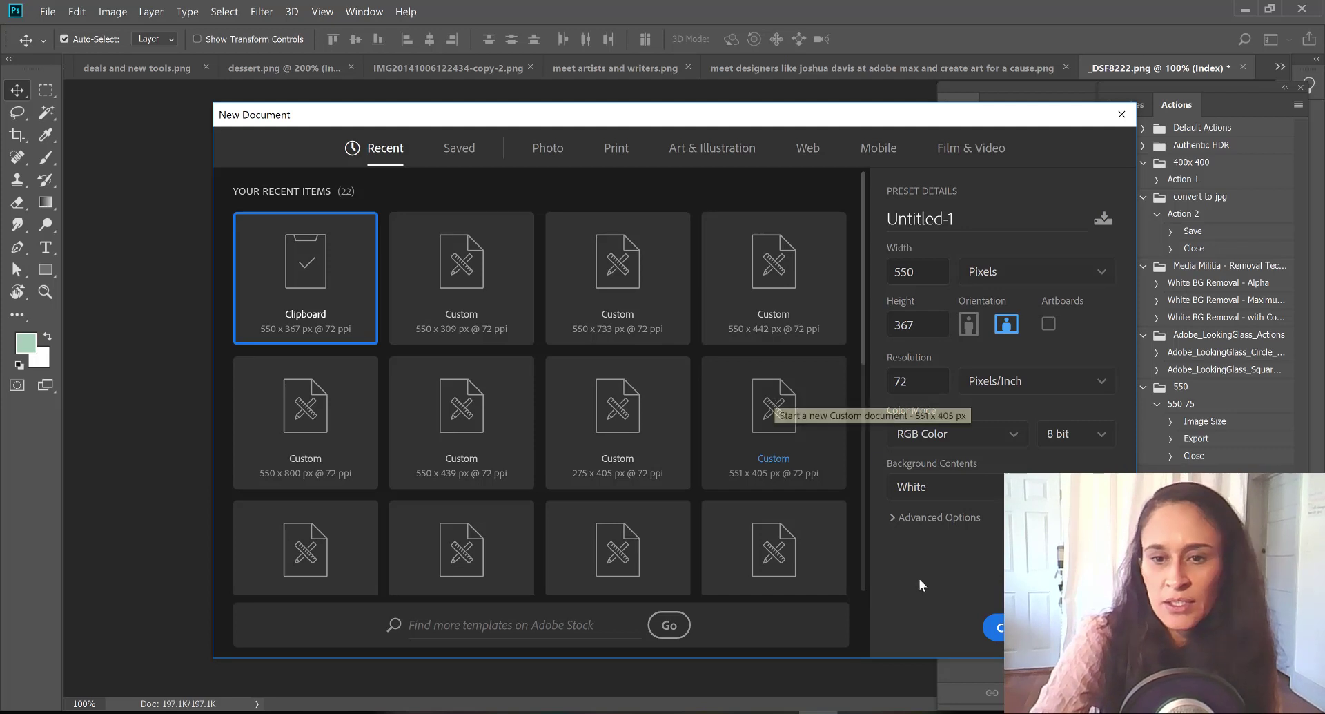
key("Escape")
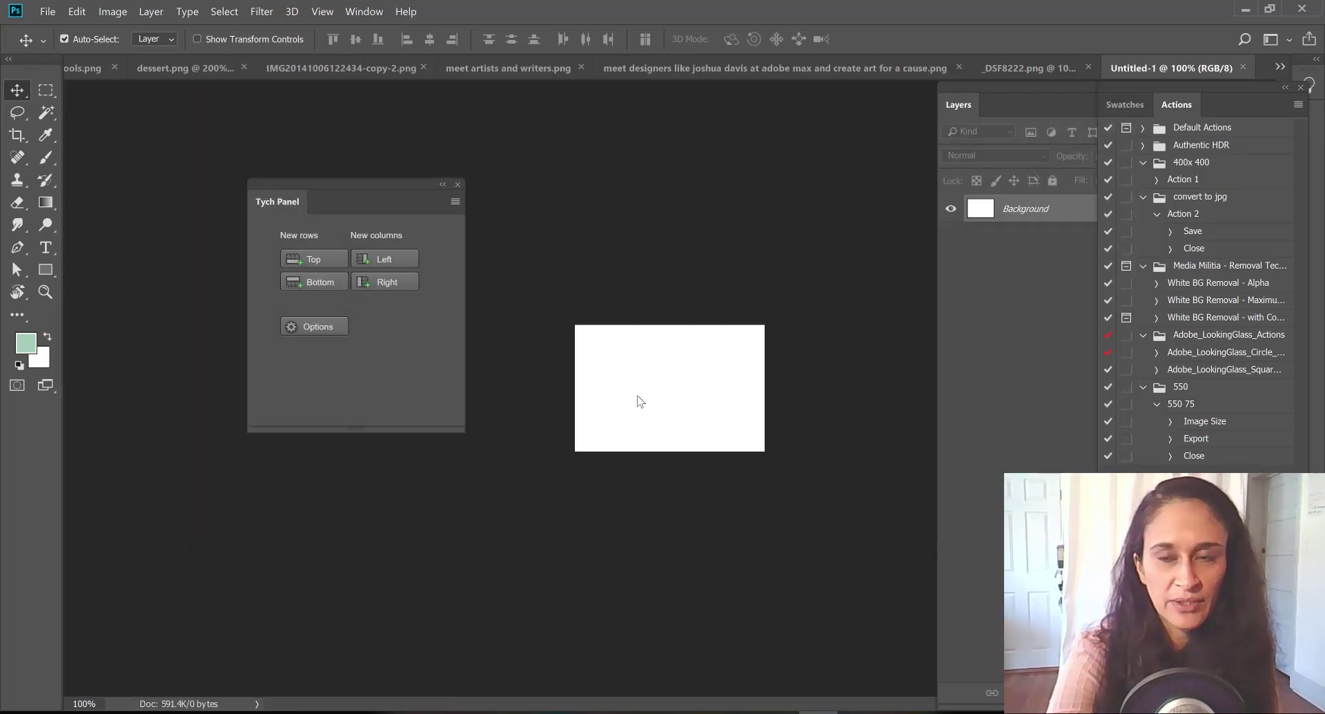
key("ctrl+v")
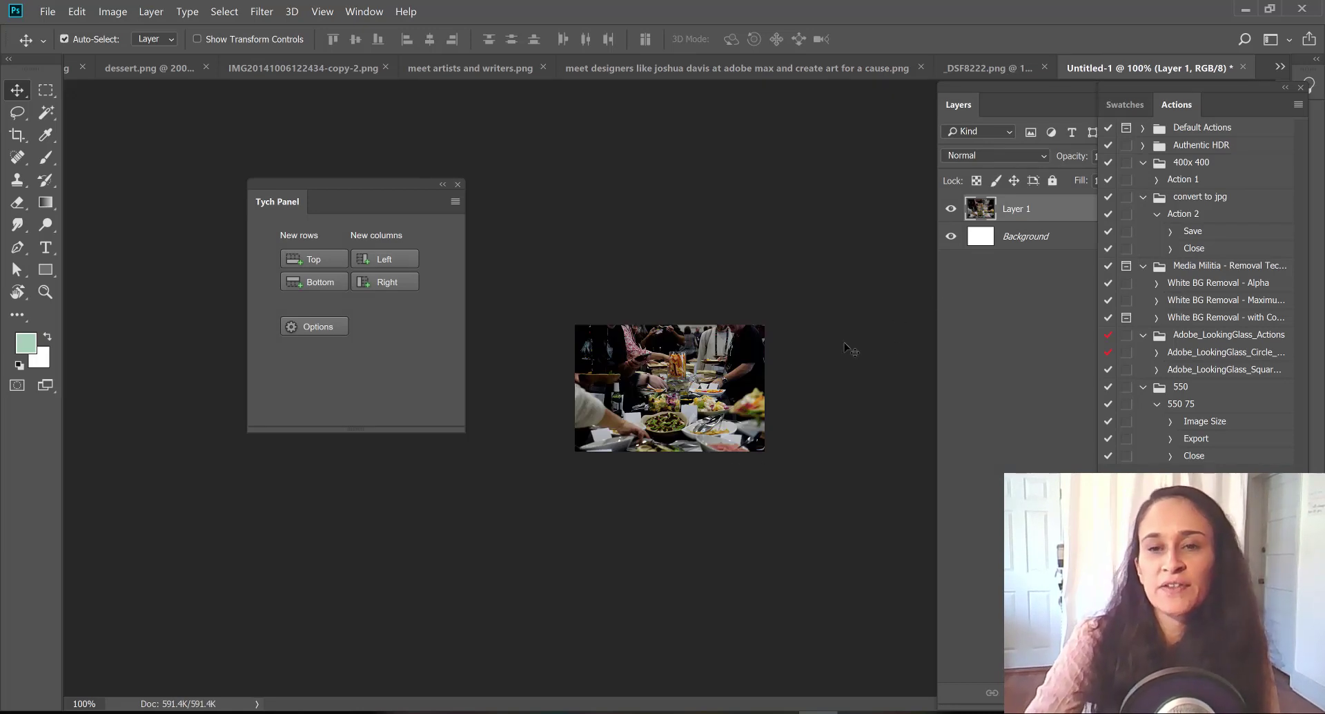
left_click(975, 69)
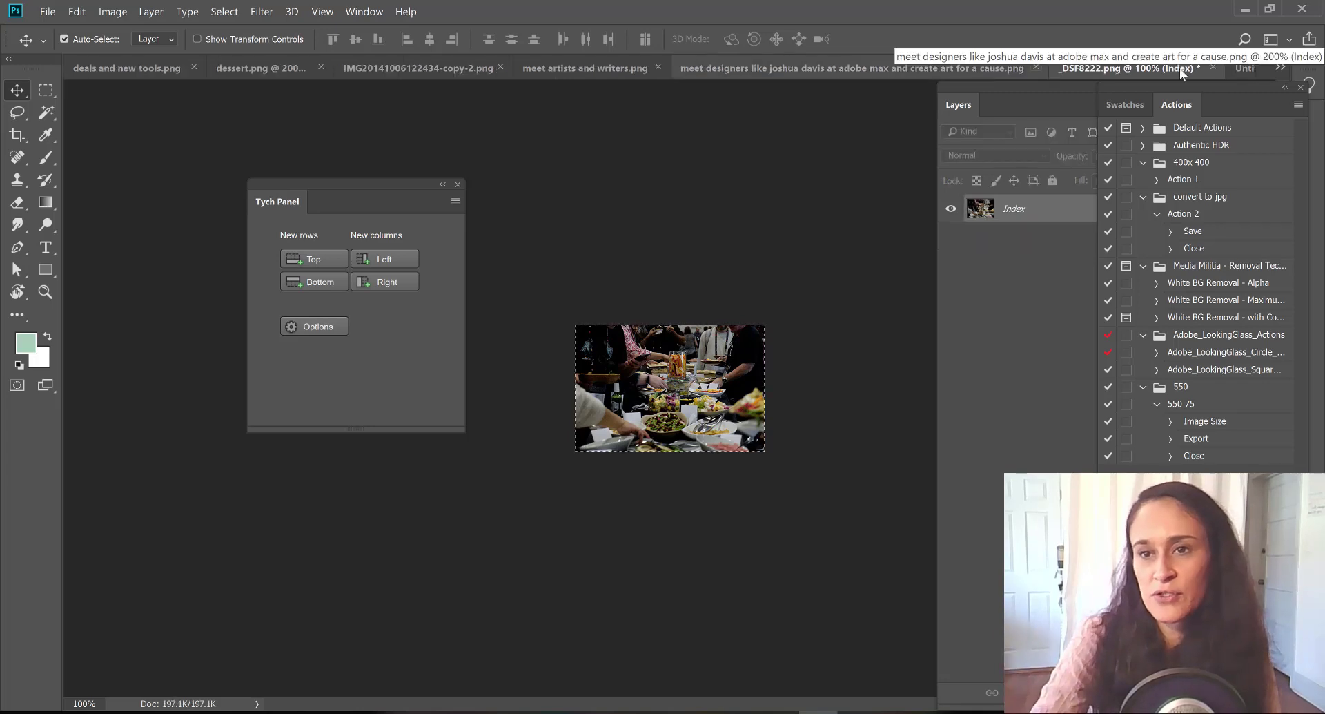
left_click(1238, 66)
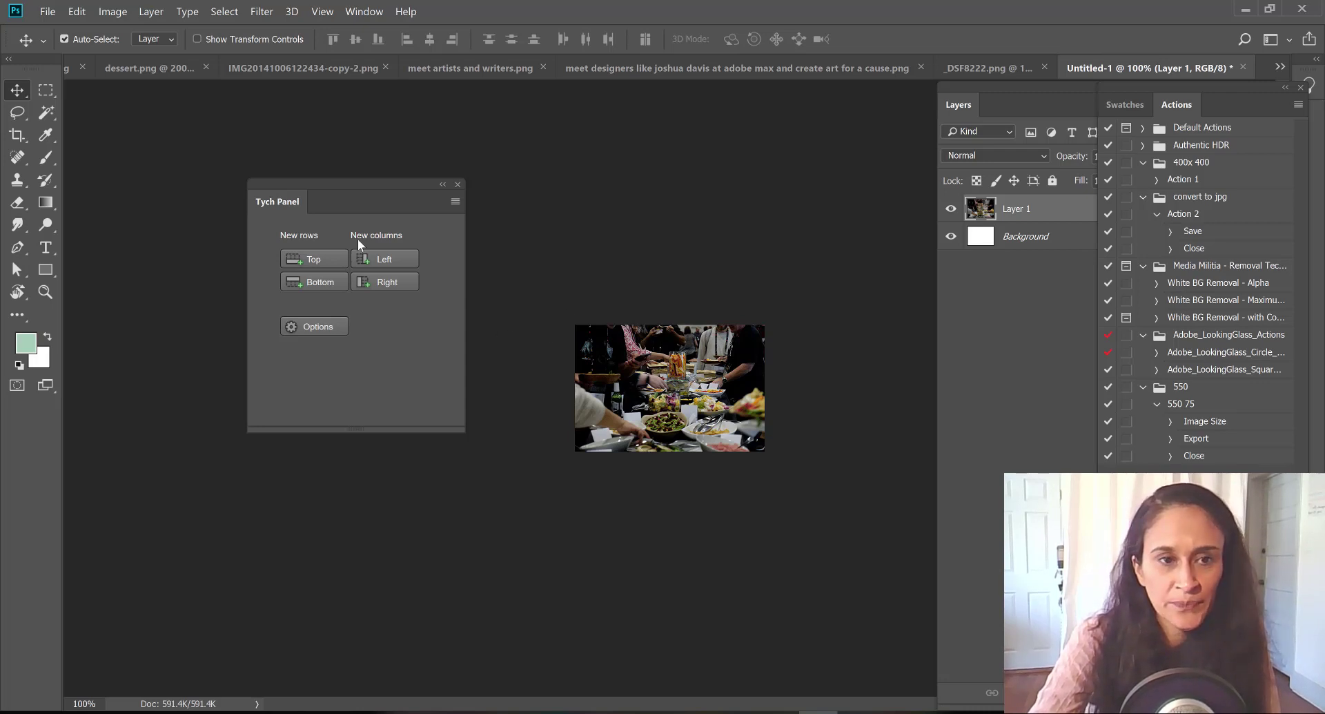
Add a bottom row in Tych Panel with _DSF8225, _DSF8229 and _DSF8227.
left_click(301, 284)
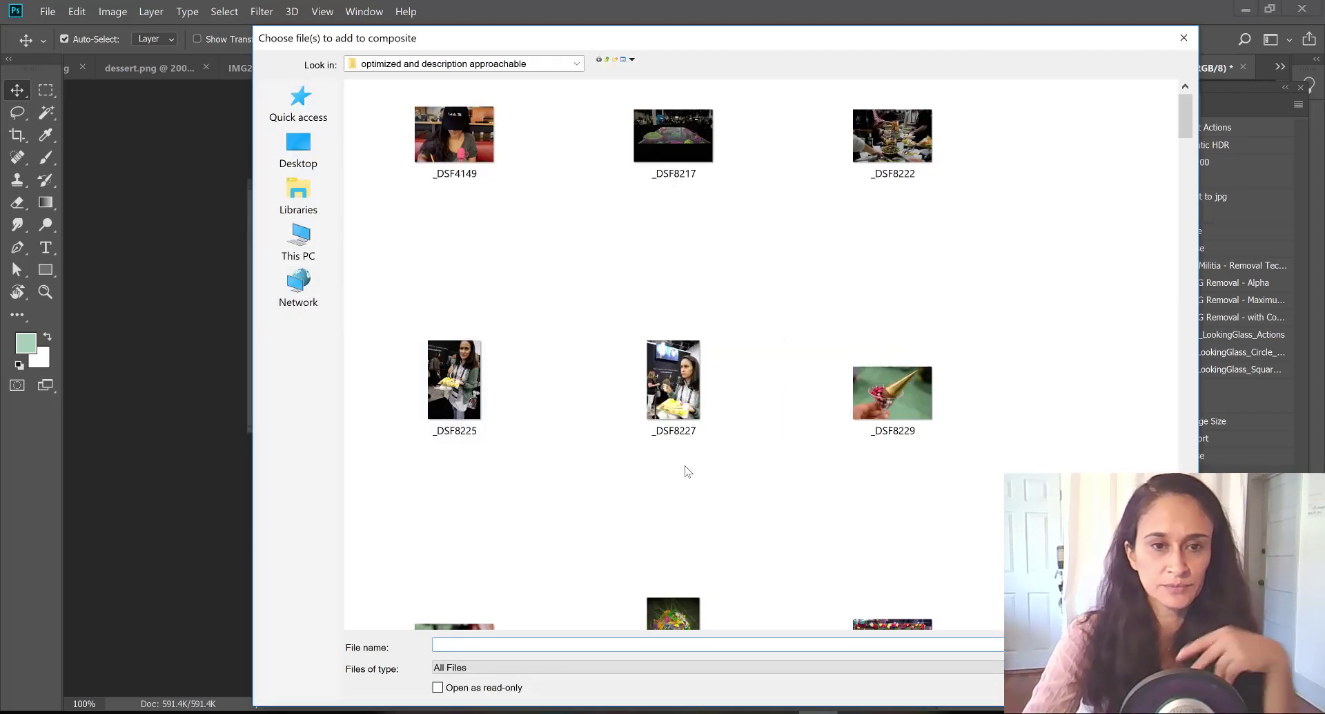
left_click(488, 420)
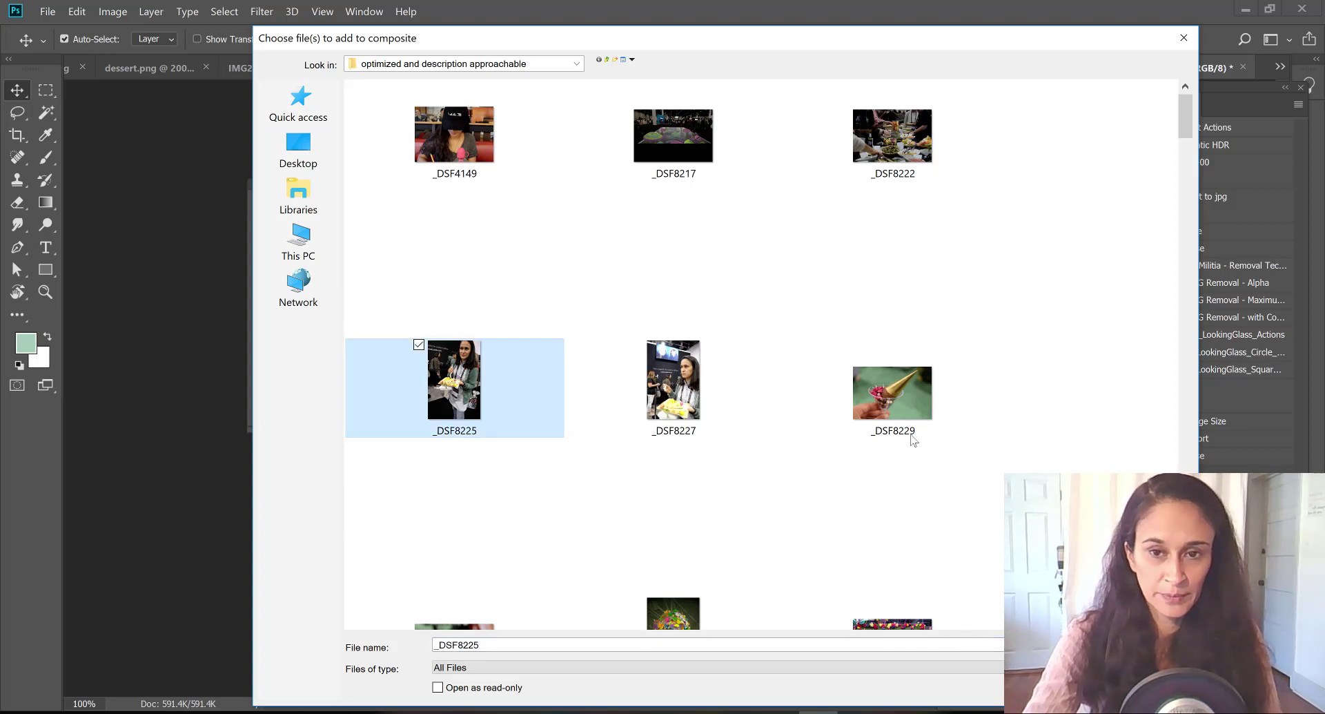
left_click(913, 429, "ctrl")
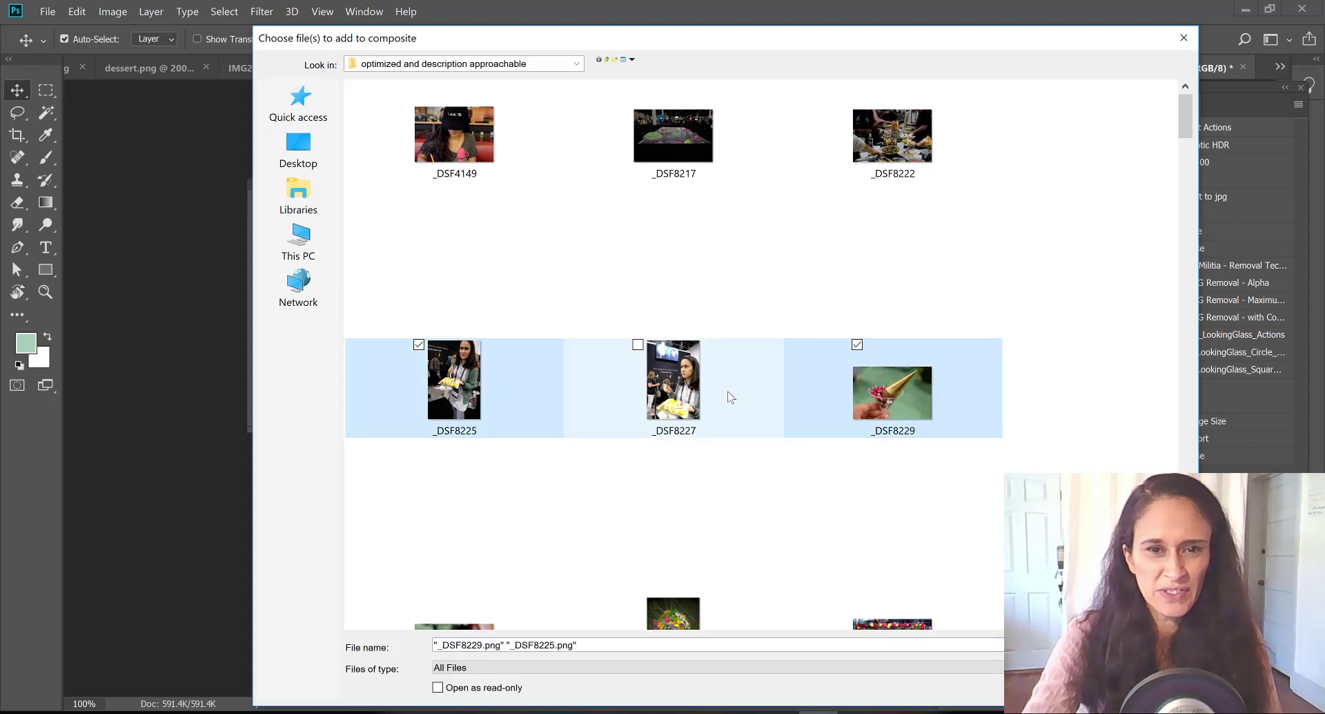
left_click(729, 394, "ctrl")
scroll(1018, 313, "down", 5)
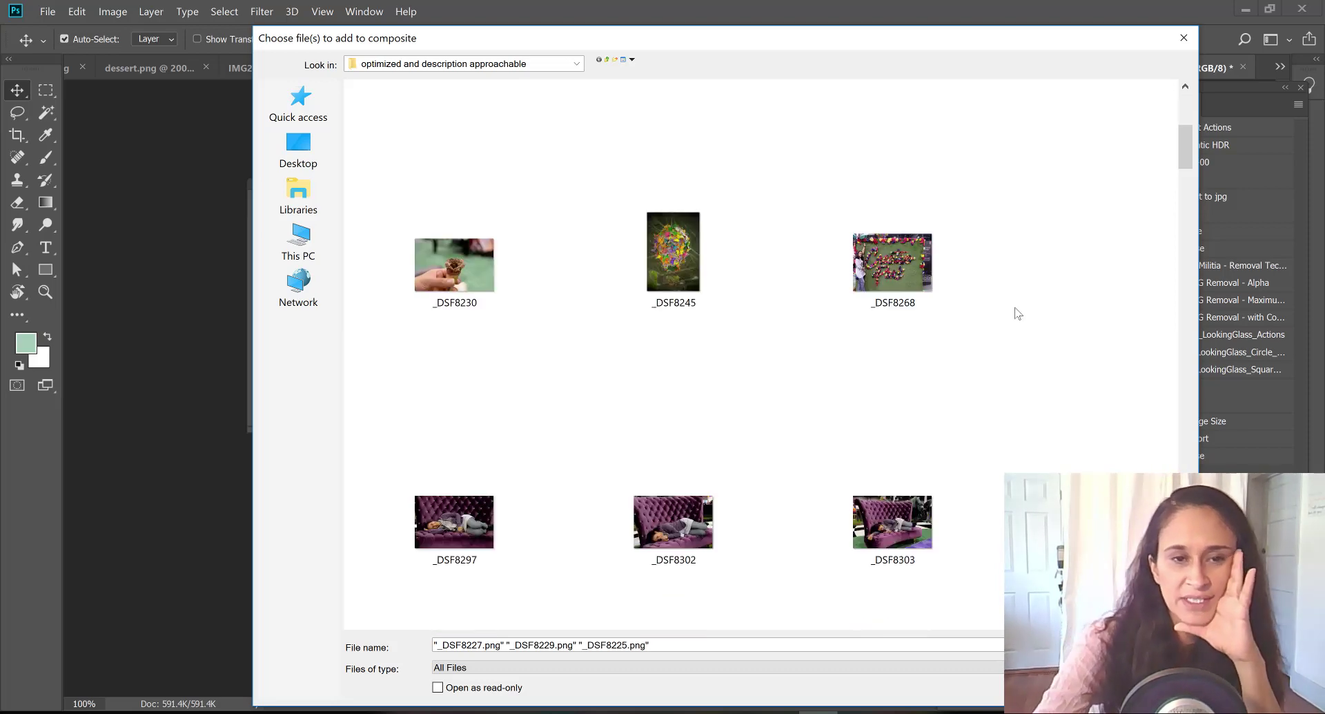
scroll(1018, 313, "up", 5)
scroll(1042, 349, "down", 5)
key("Return")
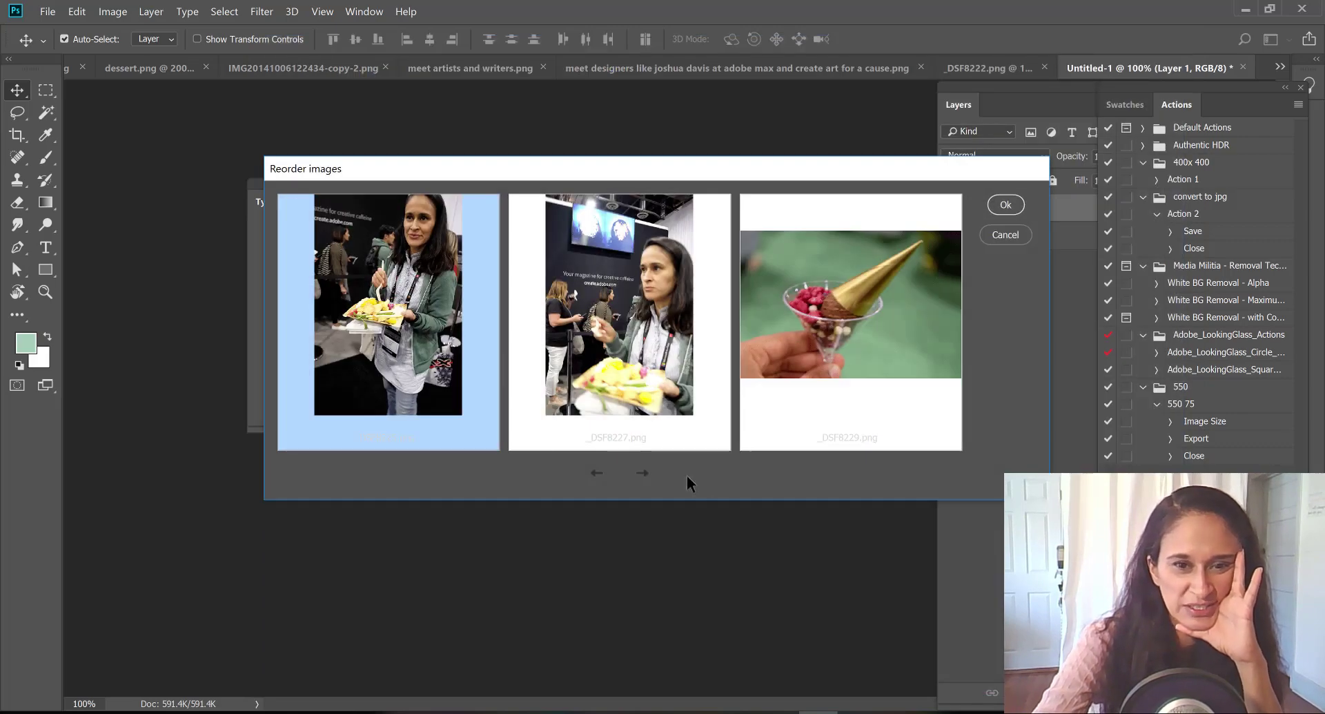
Move the dessert image to the middle slot and build the row.
left_click(799, 378)
left_click(596, 473)
left_click(1006, 204)
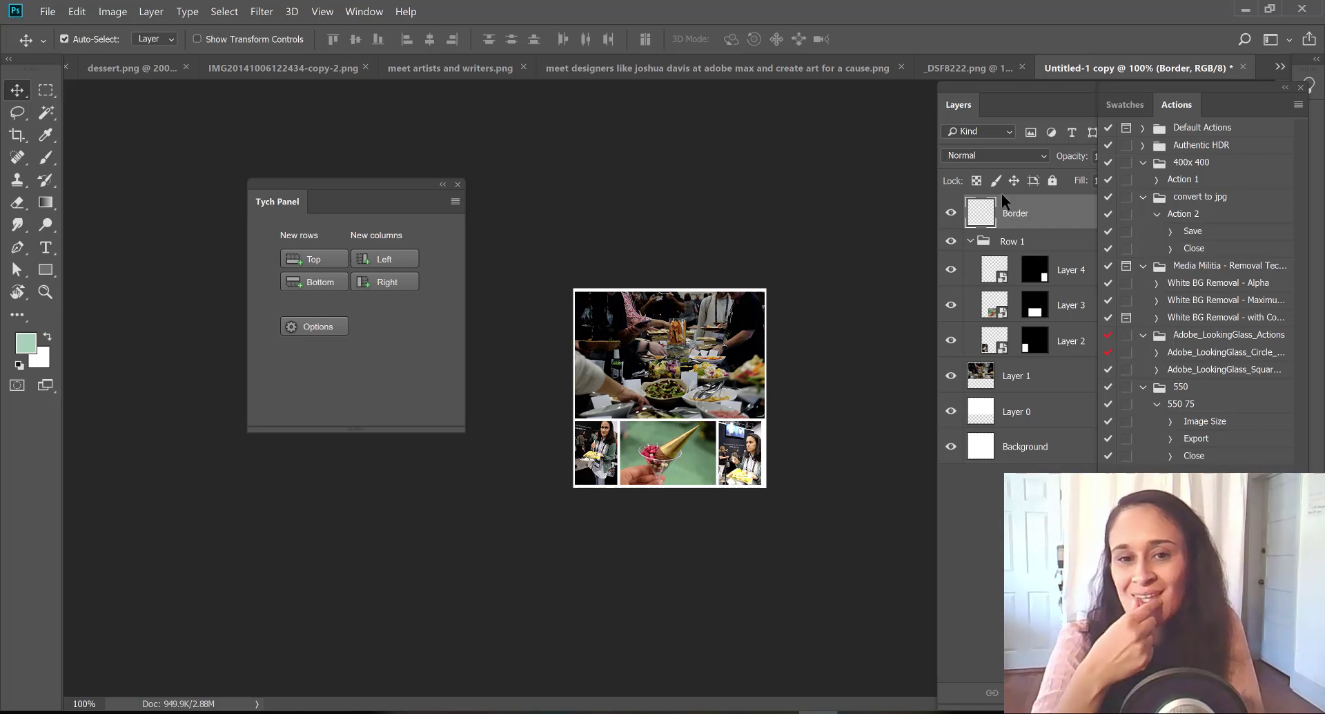
Add a bottom row of the _DSF8230 ice cream and _DSF8455 pastry photos in their default order.
left_click(290, 281)
scroll(687, 458, "down", 3)
left_click(479, 278)
scroll(916, 337, "down", 5)
left_click(915, 400, "ctrl")
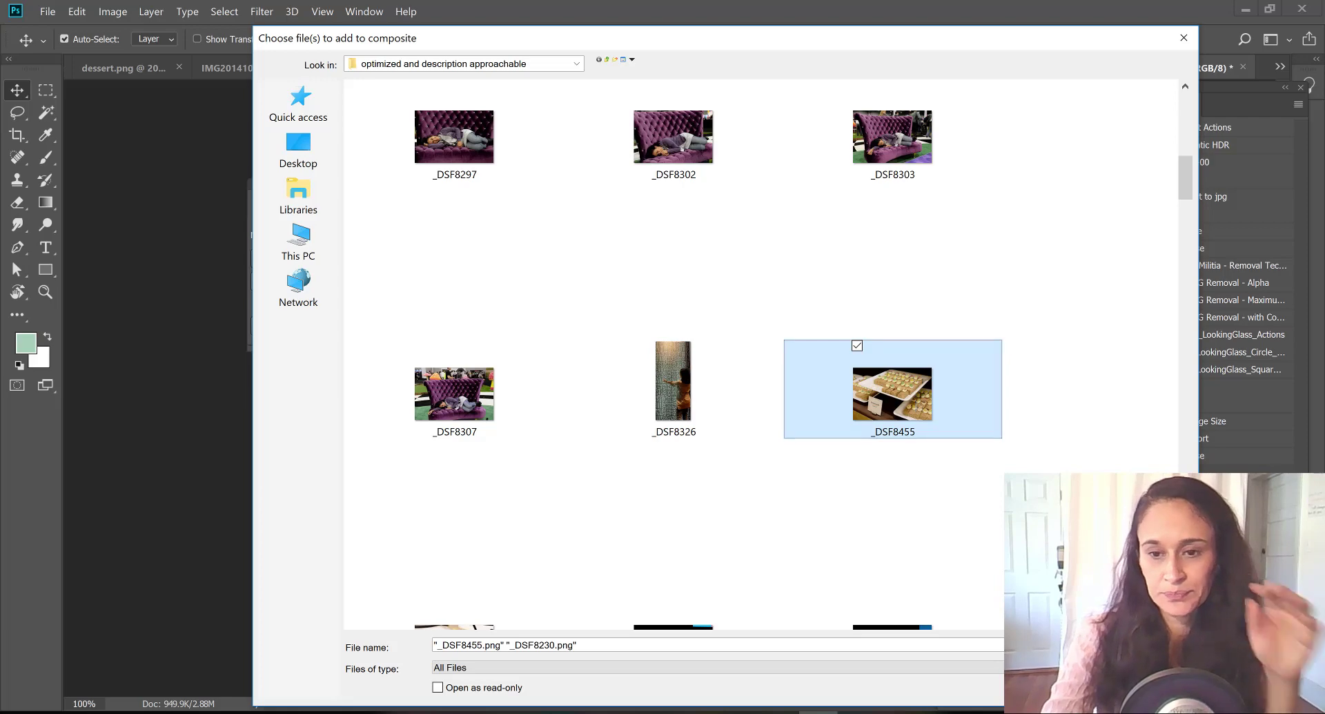
key("Return")
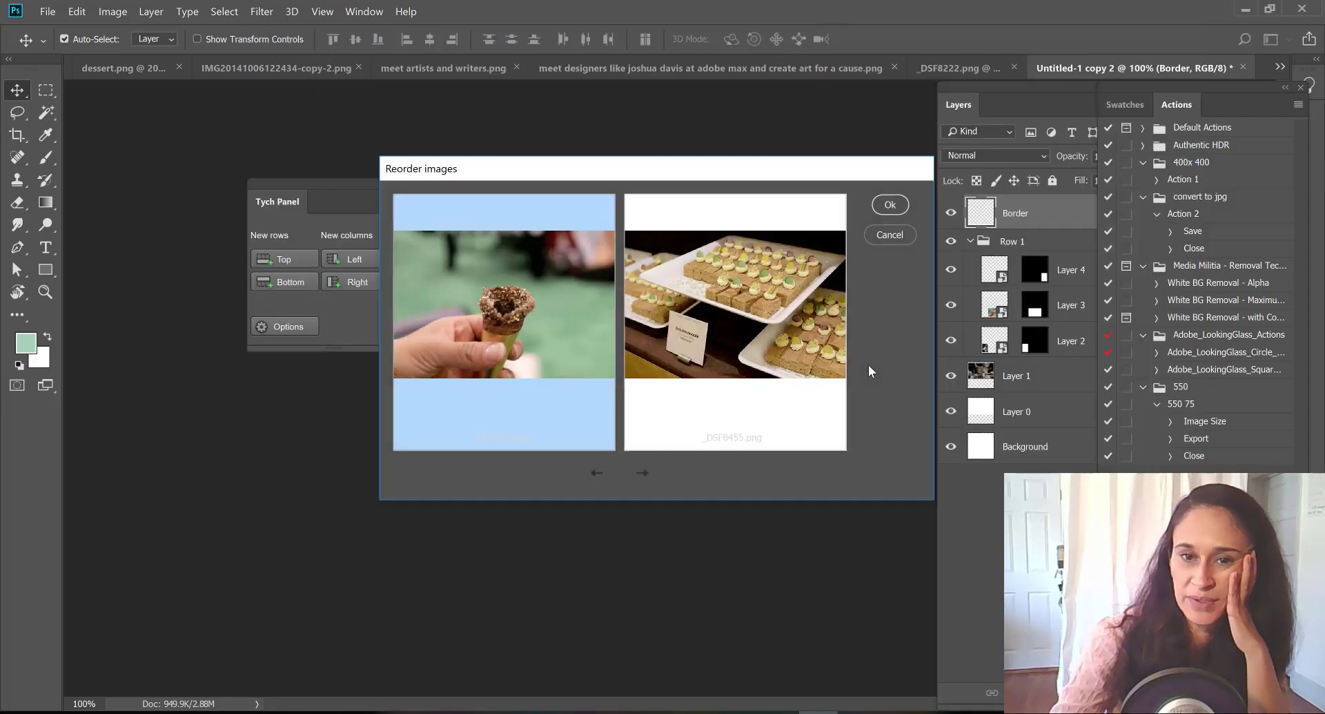
left_click(890, 205)
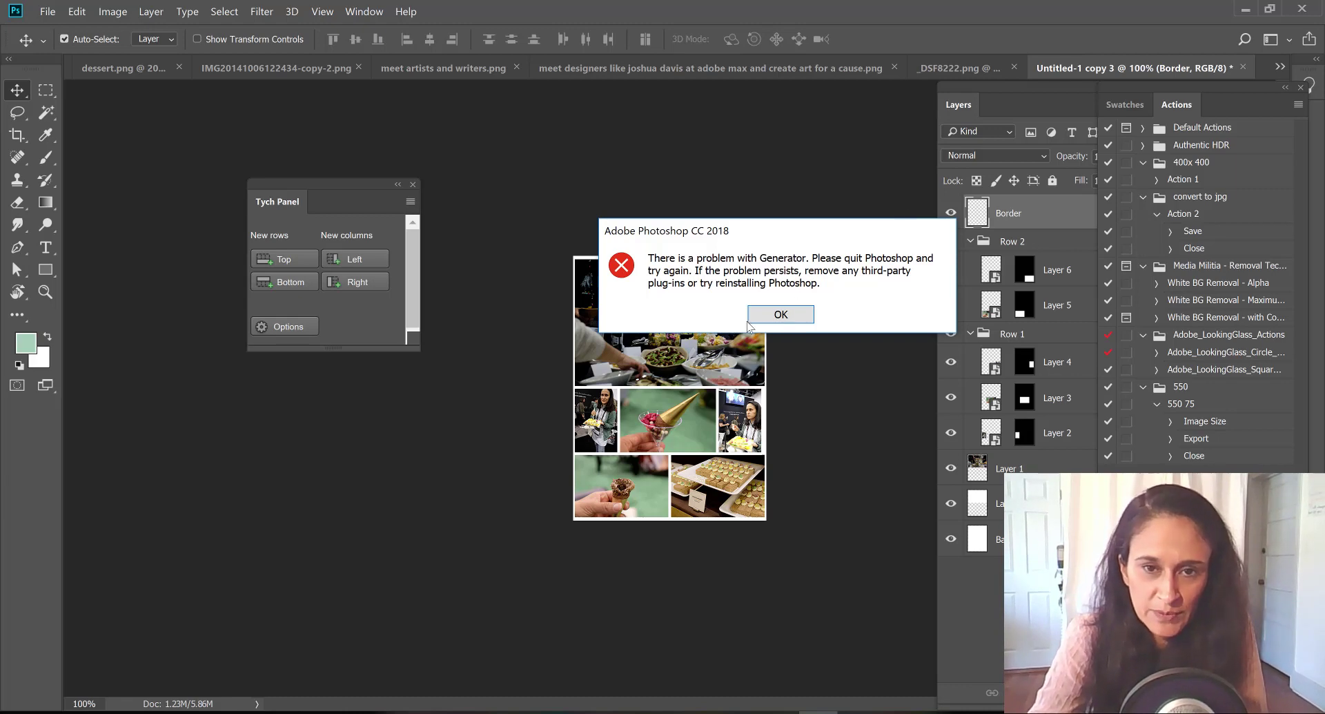
Dismiss the Generator error, select the 550 75 action's Export step, and open the export folder.
left_click(770, 324)
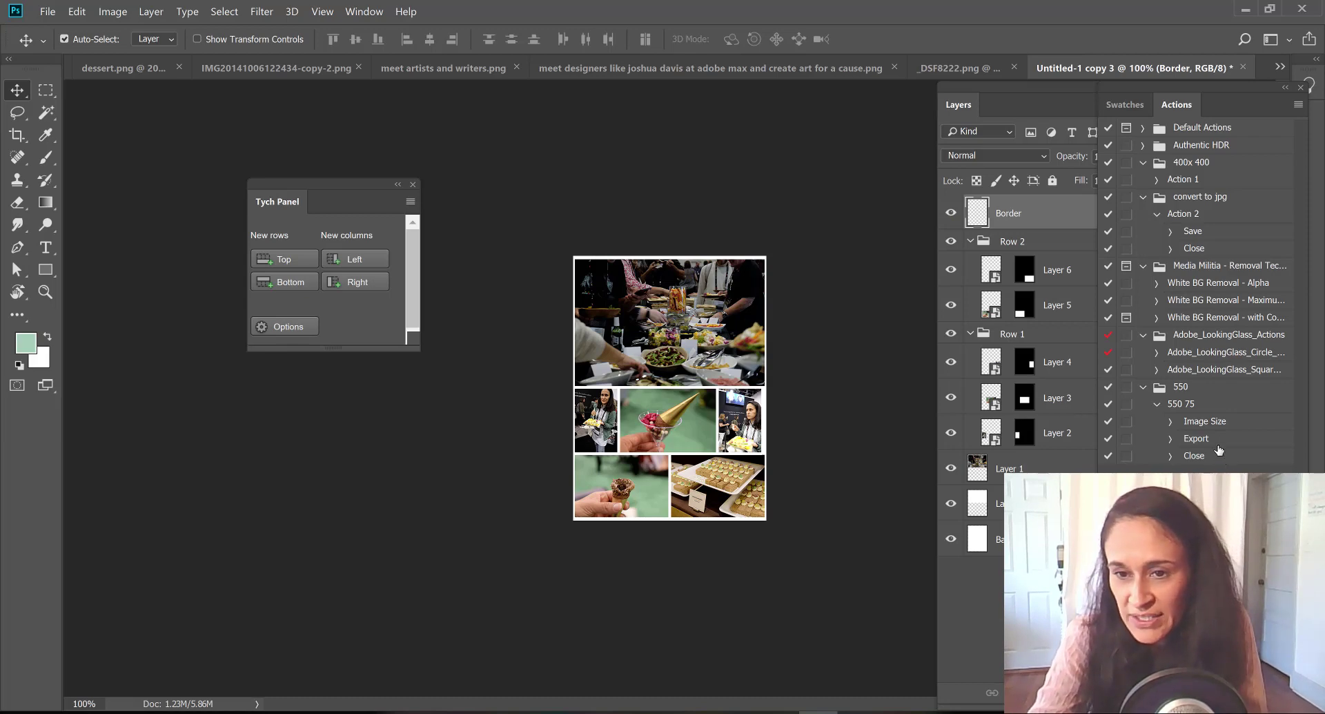
left_click(1219, 444)
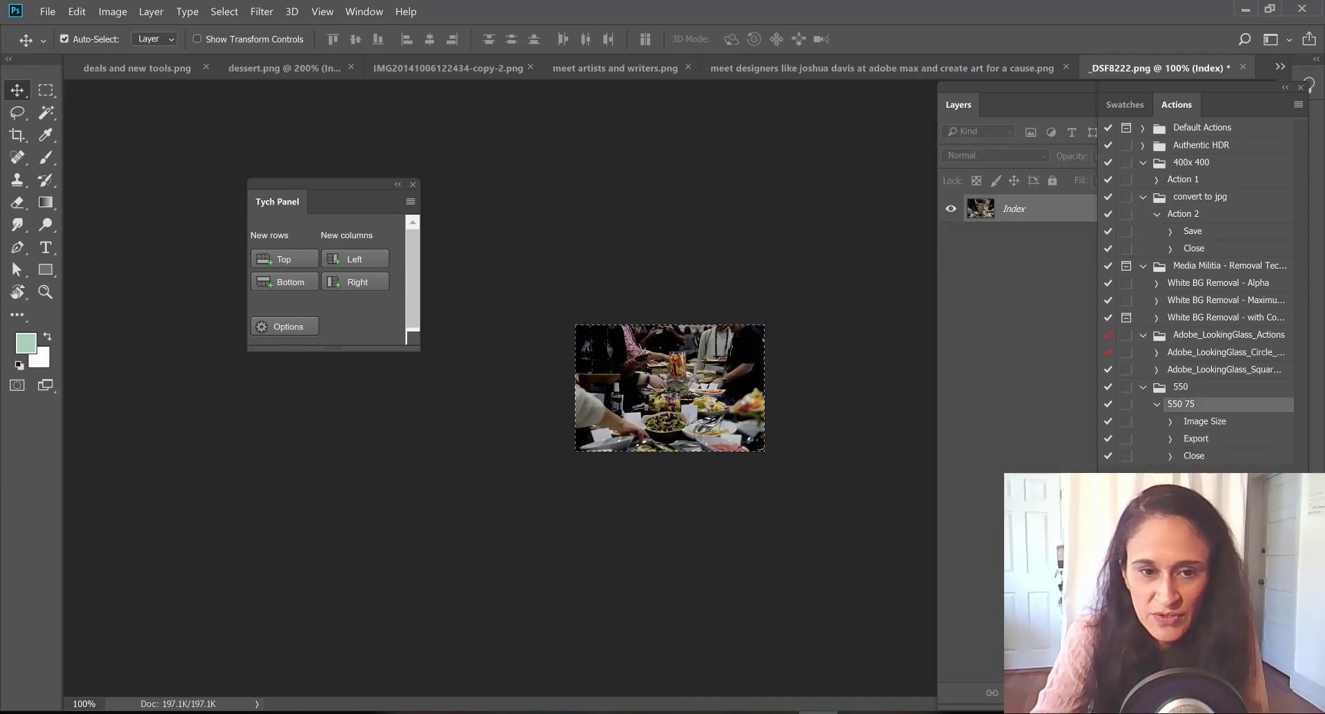
left_click(424, 712)
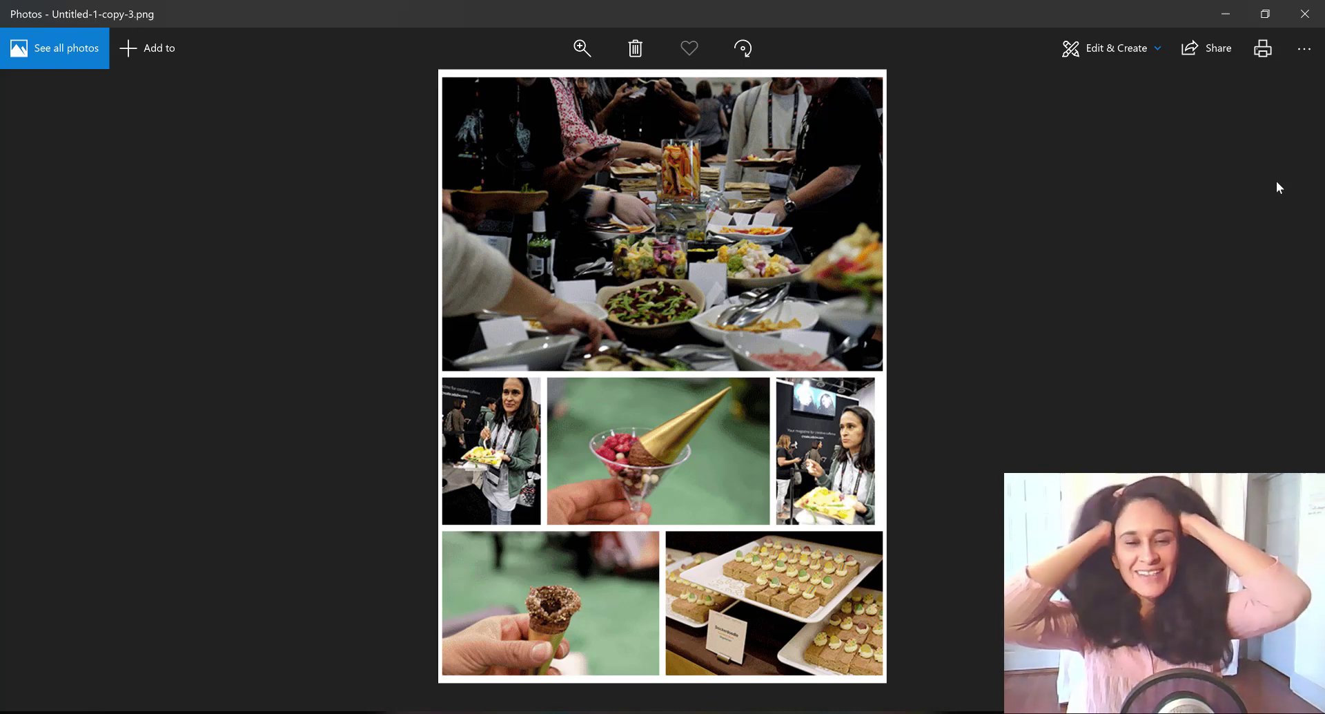
Close the Photos preview and open Untitled-1-copy-3.png in Photoshop.
left_click(1304, 13)
scroll(805, 236, "down", 4)
double_click(596, 399)
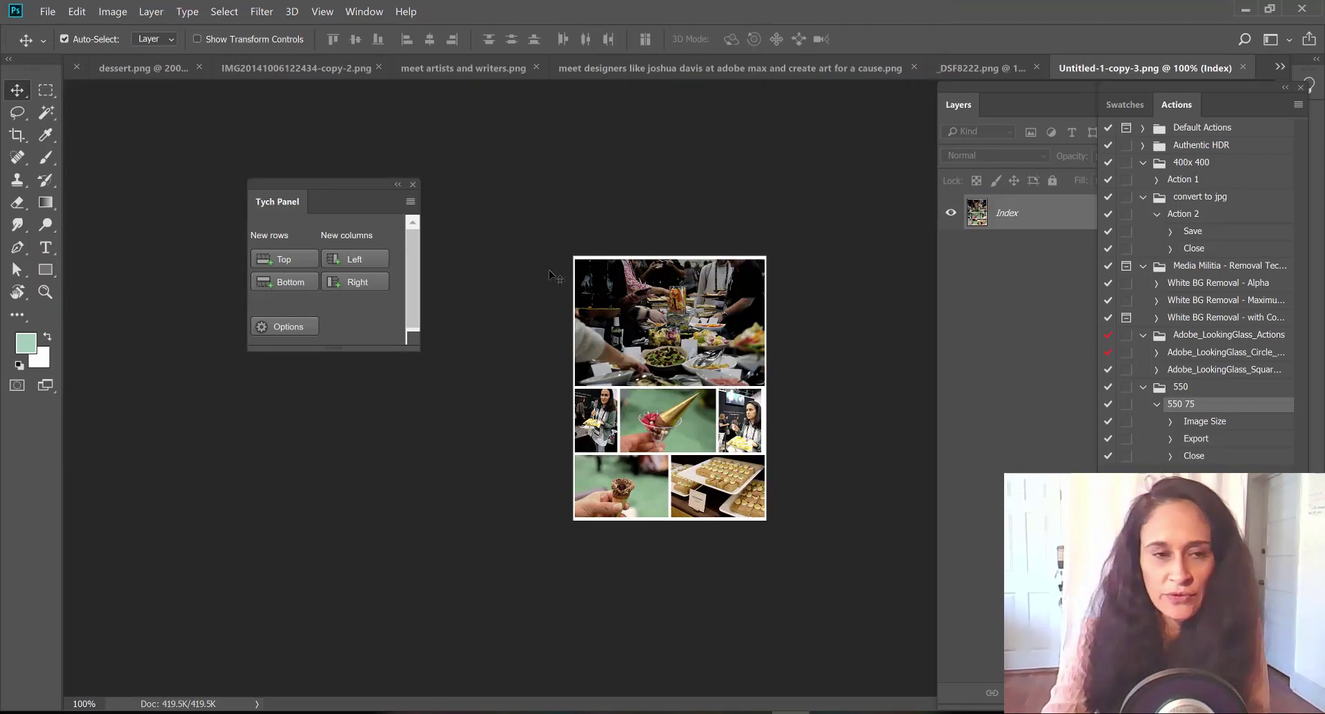
Move the Tych Panel aside and find Tych Panel under Window > Extensions.
left_click_drag(335, 187, 361, 179)
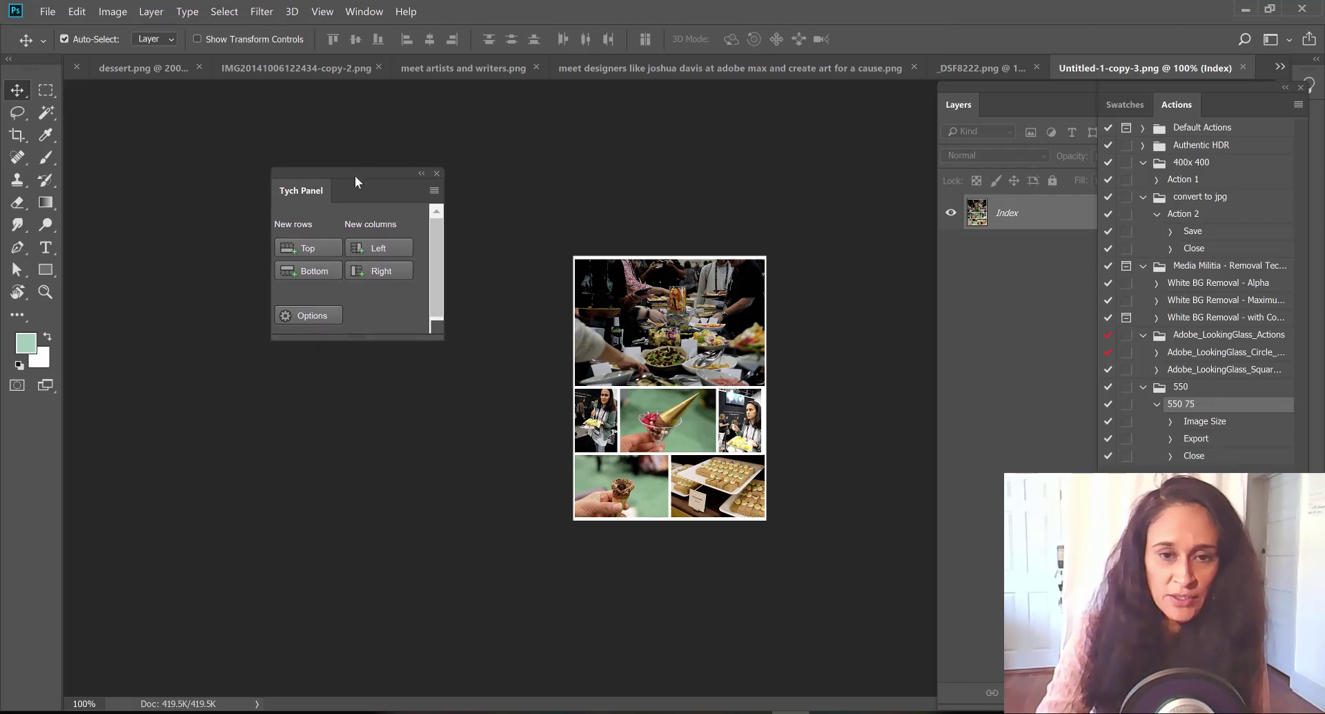
left_click(354, 15)
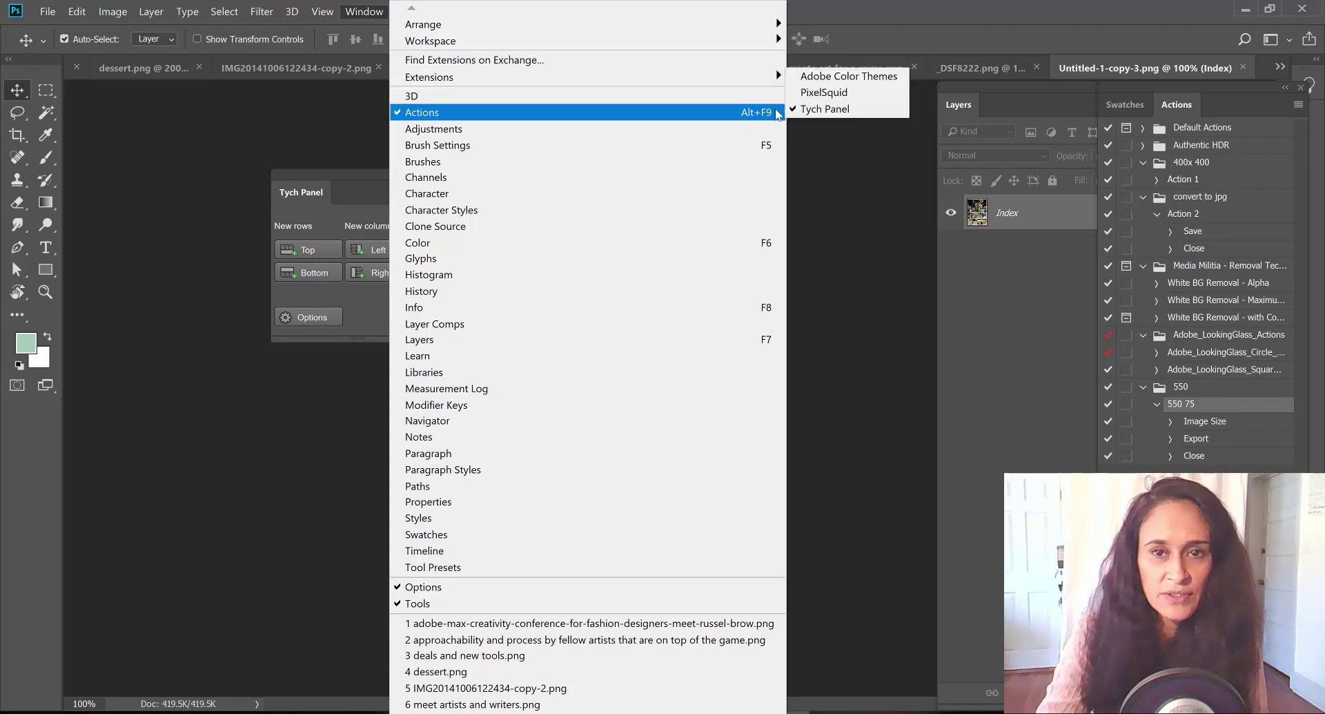
mouse_move(744, 83)
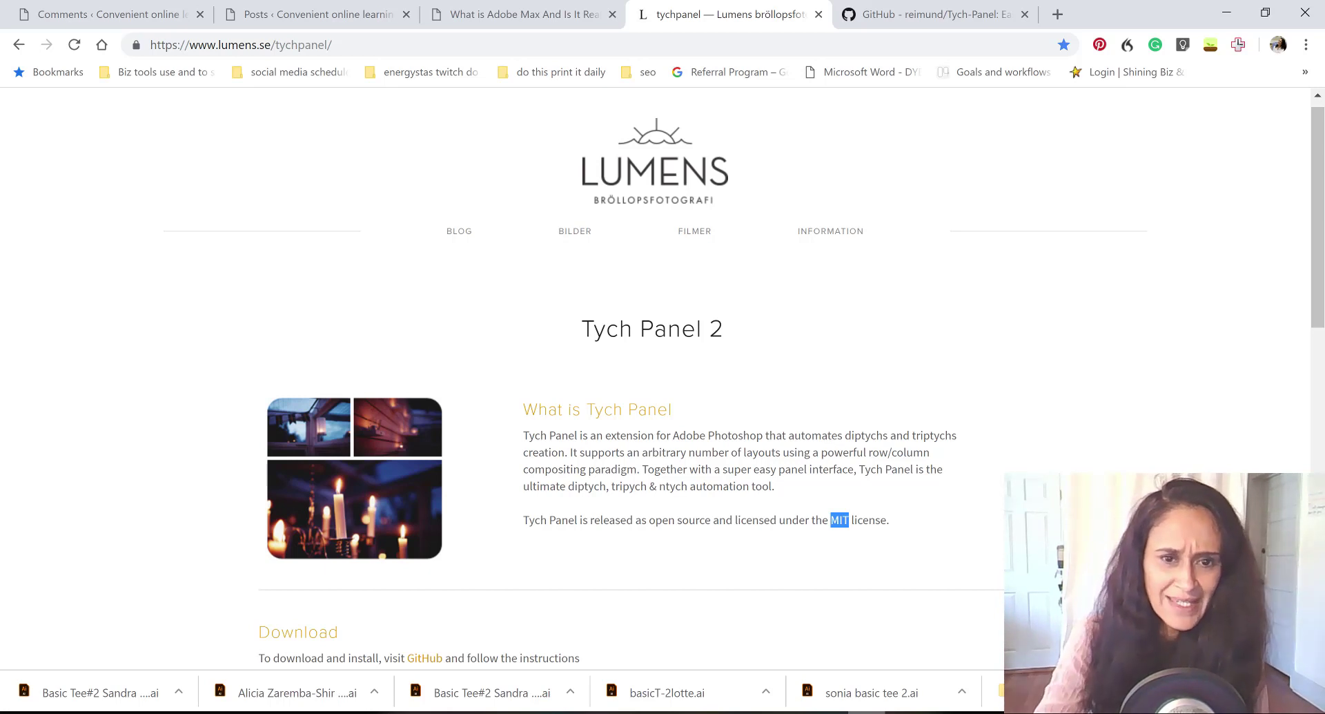
Scroll through the lumens.se Tych Panel 2 example collages, then follow the GitHub download link.
left_click(691, 369)
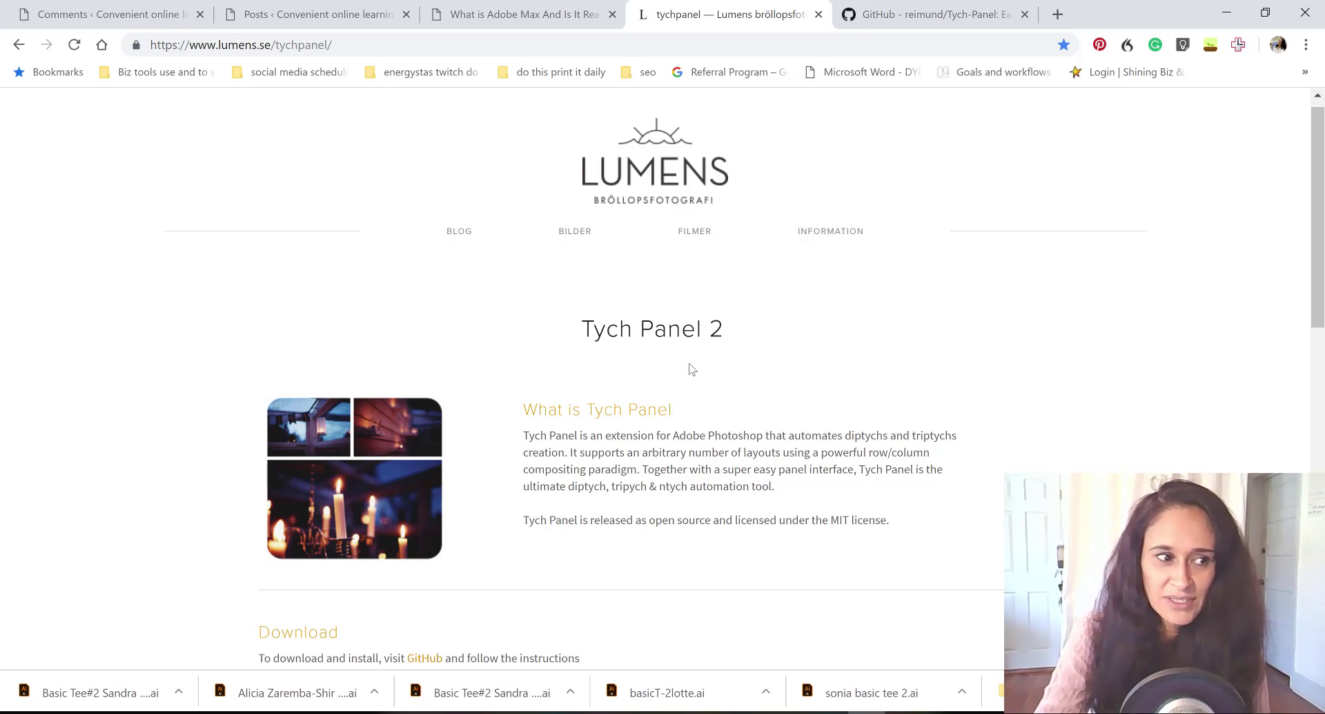
scroll(692, 368, "down", 1)
scroll(690, 363, "down", 4)
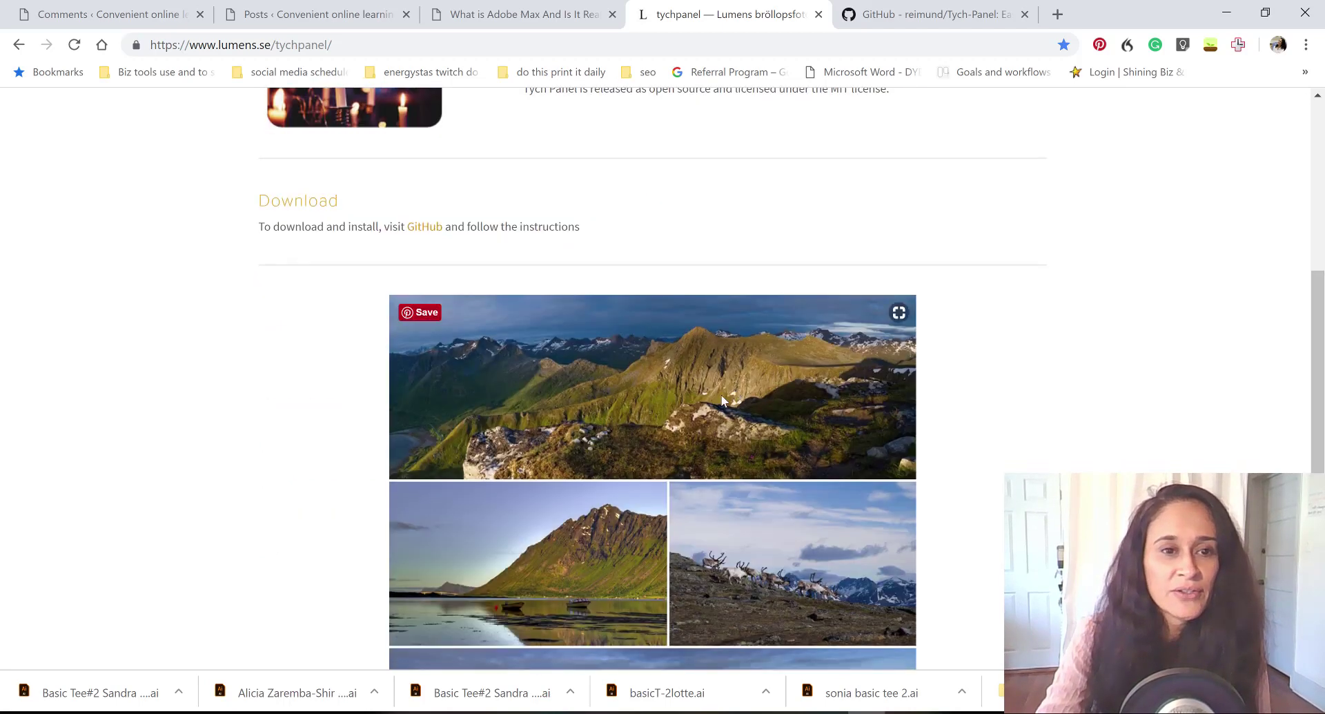
scroll(791, 424, "down", 7)
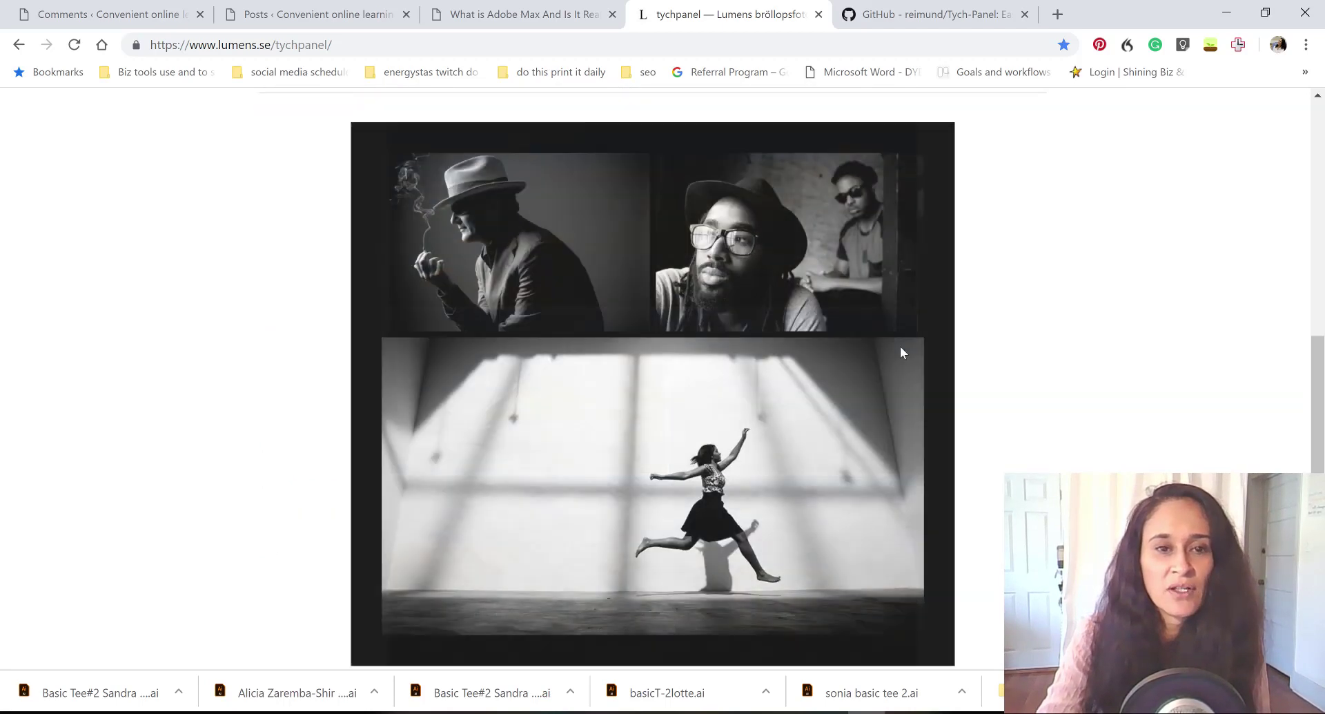
scroll(1026, 380, "down", 1)
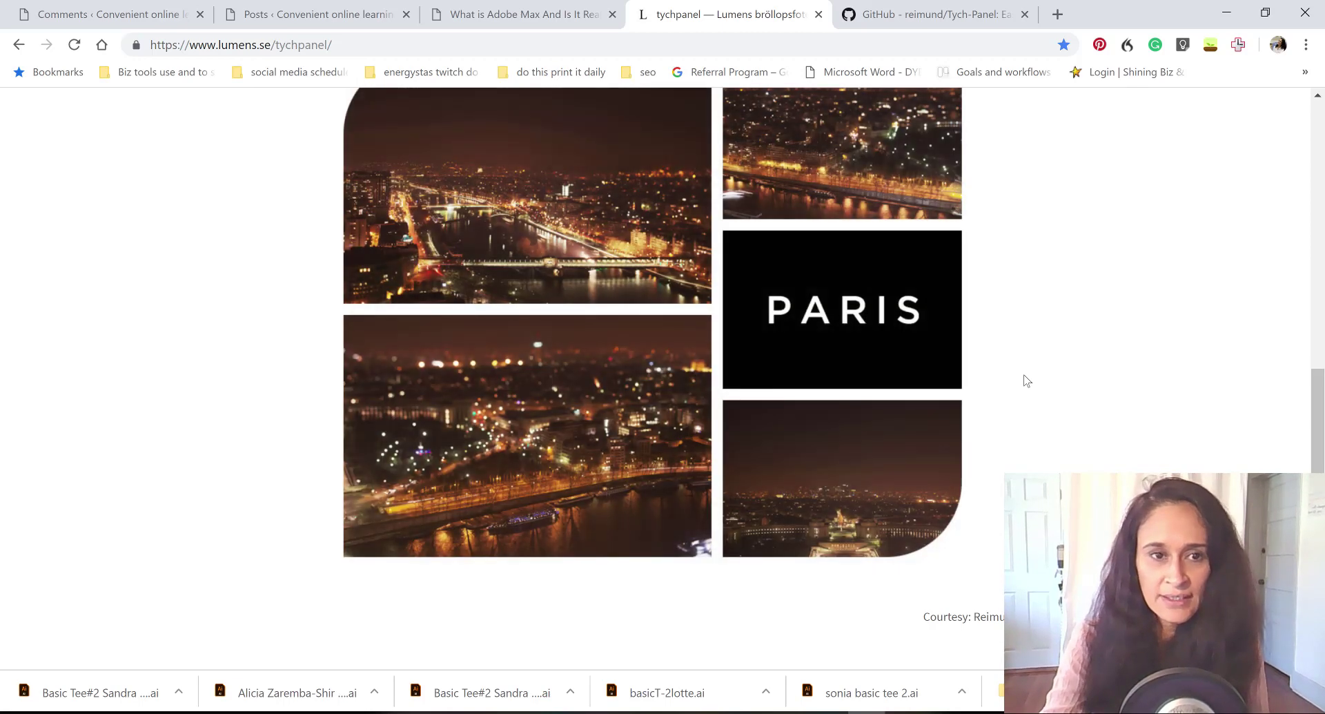
scroll(1026, 379, "up", 2)
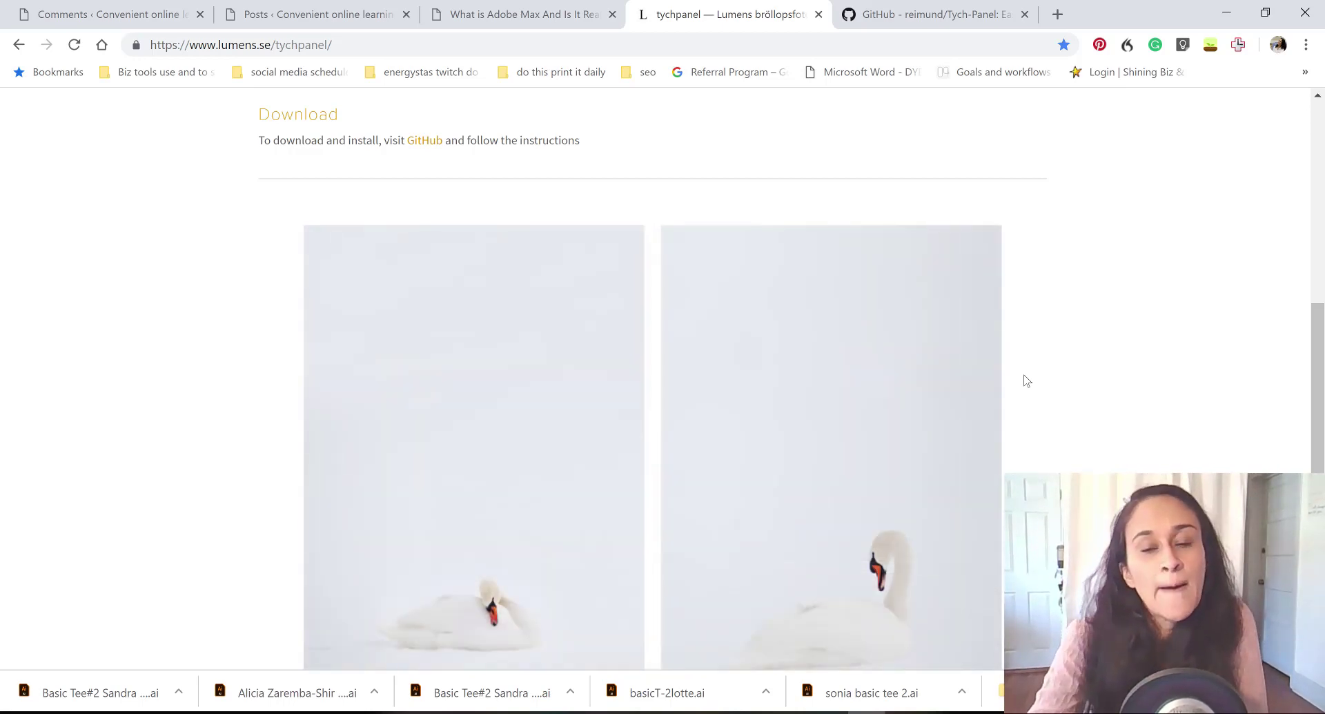
scroll(1027, 381, "down", 1)
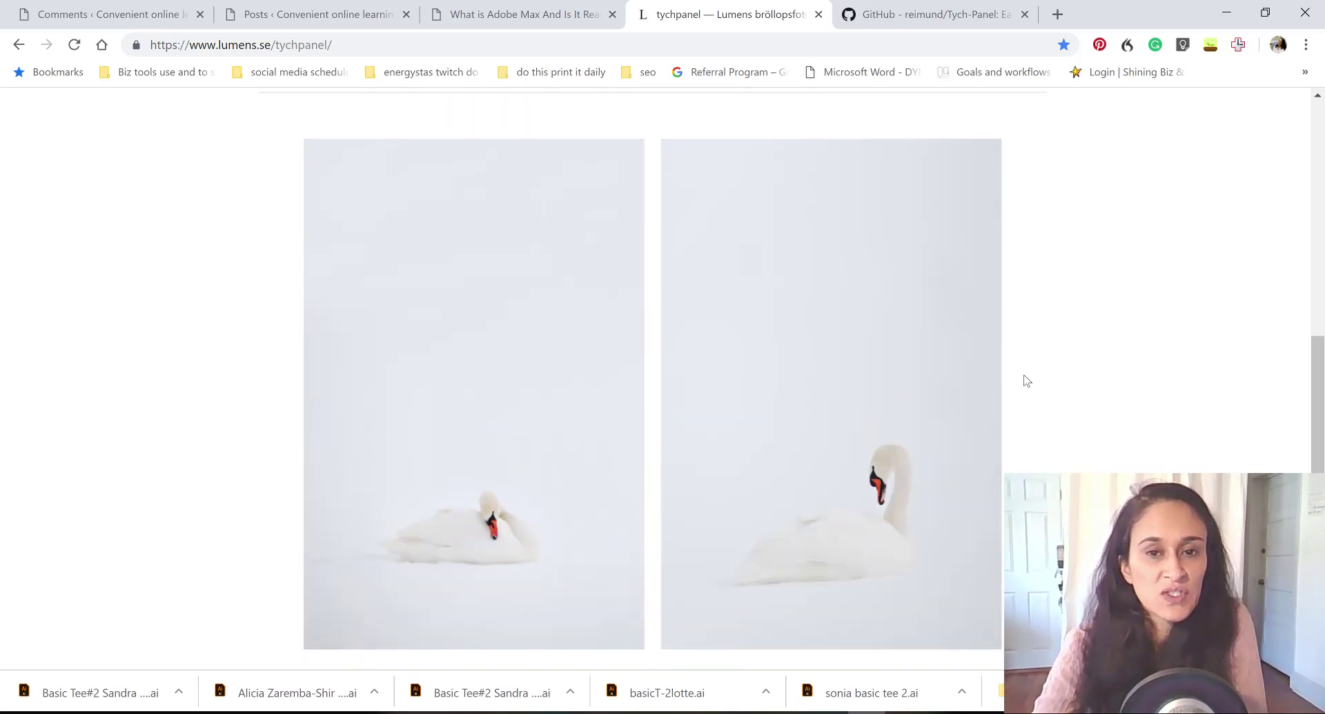
scroll(1026, 380, "up", 1)
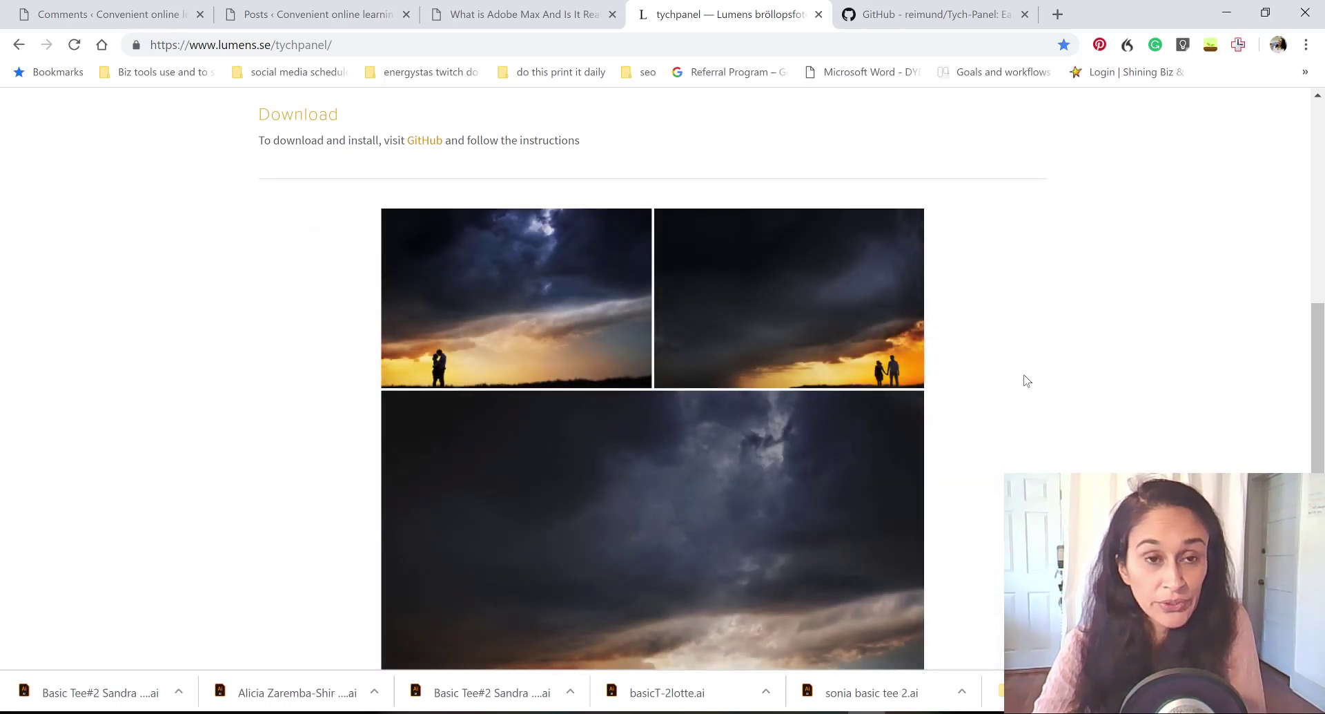
left_click(426, 141)
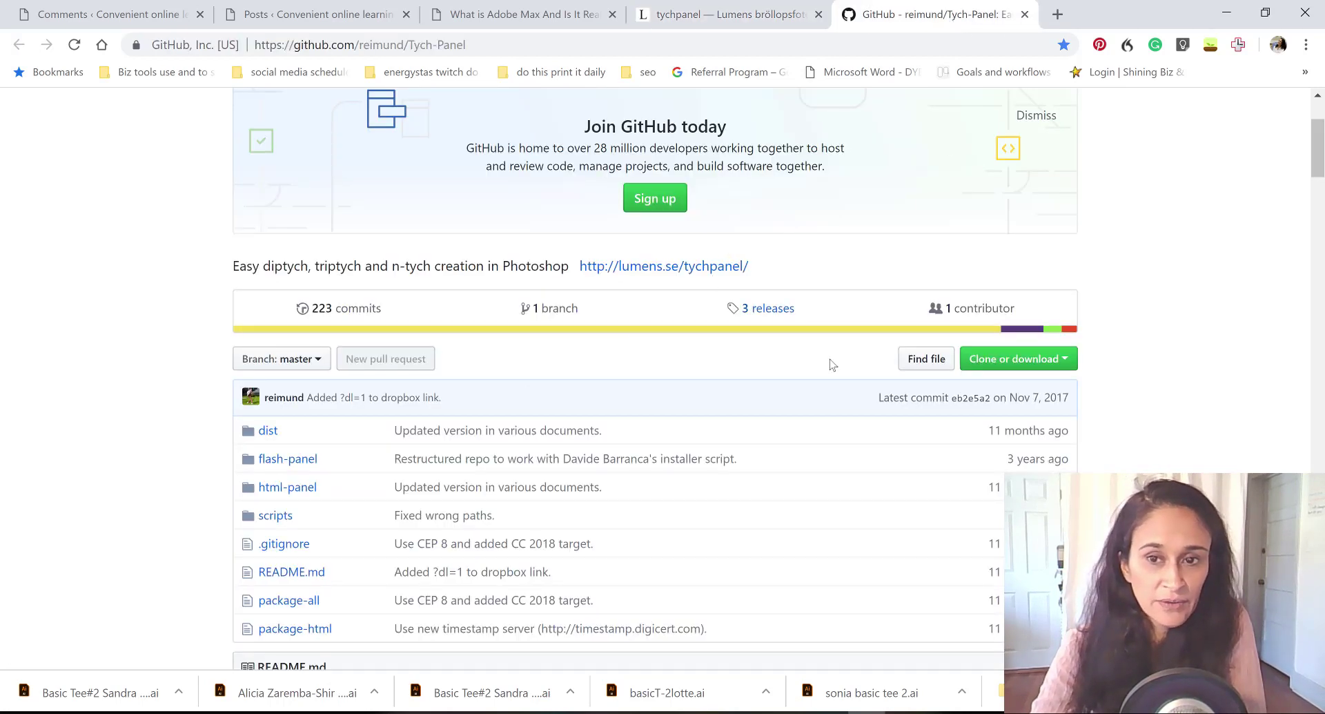
Scroll the Tych-Panel README down to its installation sections.
scroll(763, 378, "down", 7)
scroll(524, 442, "down", 1)
scroll(510, 524, "down", 1)
scroll(501, 548, "down", 1)
scroll(727, 412, "down", 4)
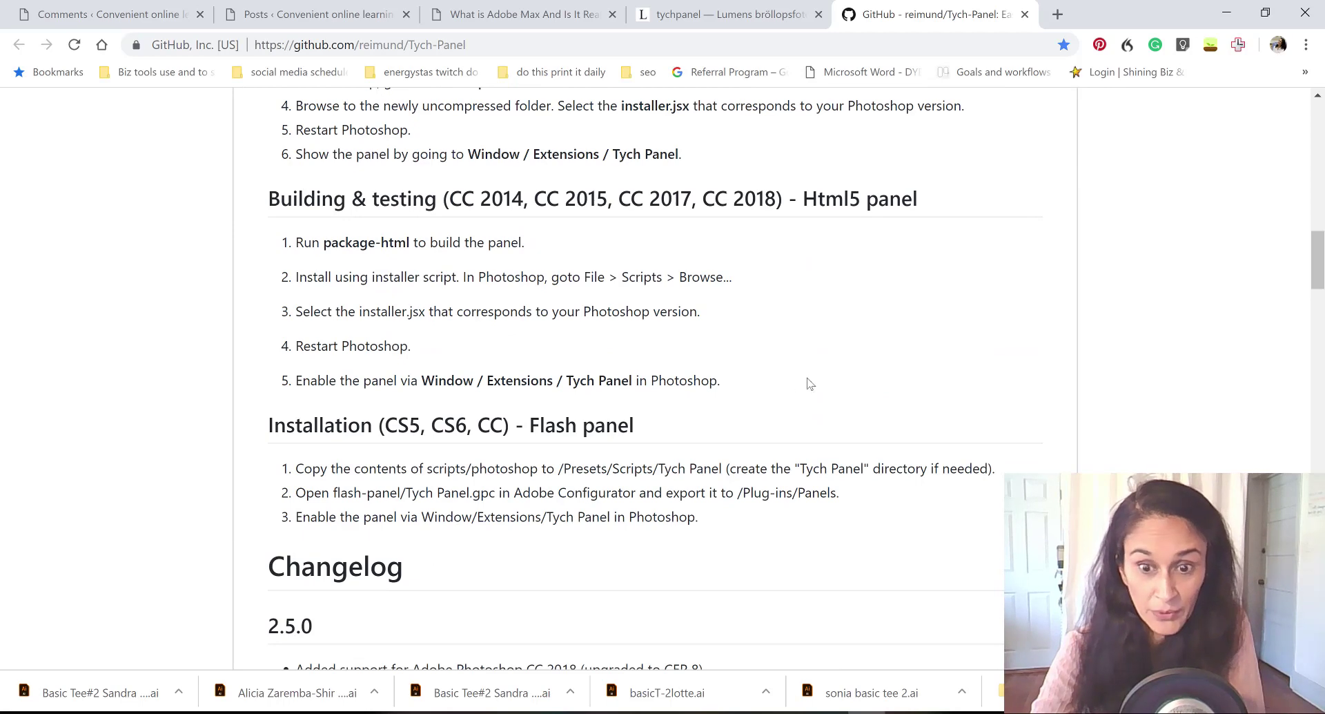
Back in Photoshop, bring up the Tych Panel Options on the Appearance settings.
mouse_move(790, 704)
left_click(790, 617)
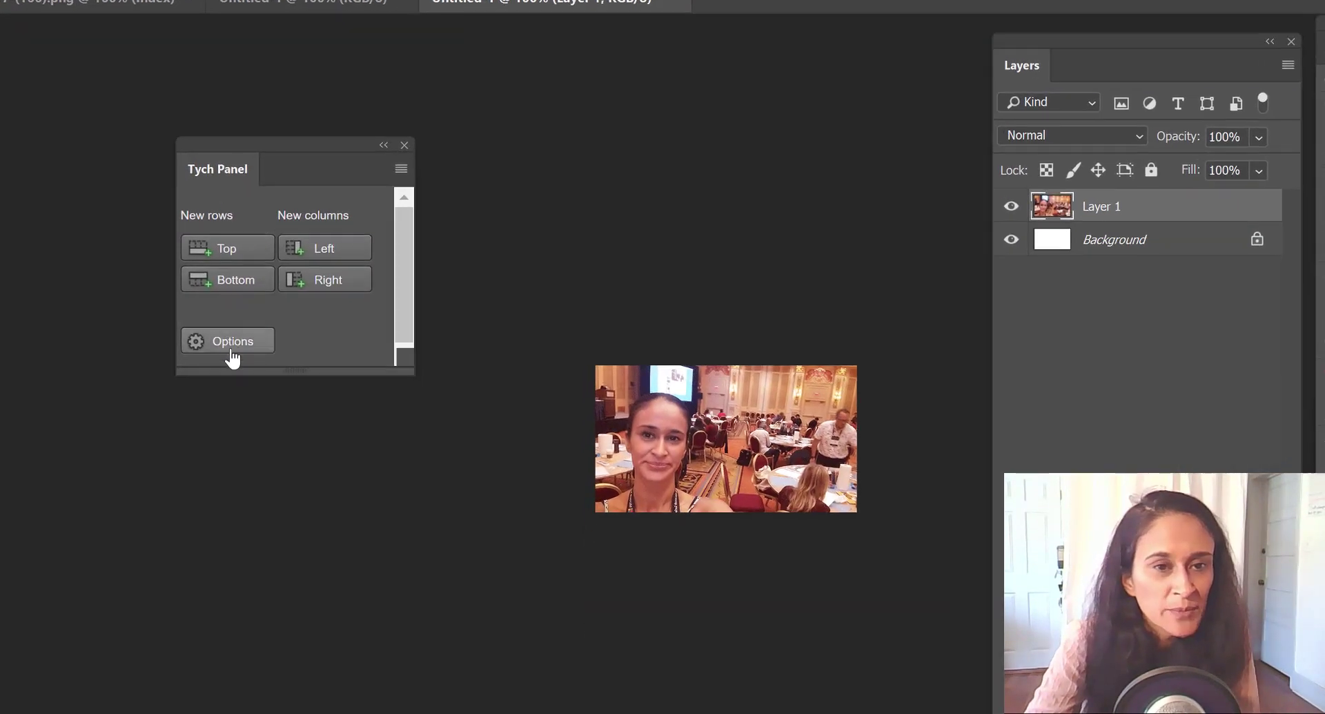
left_click(231, 352)
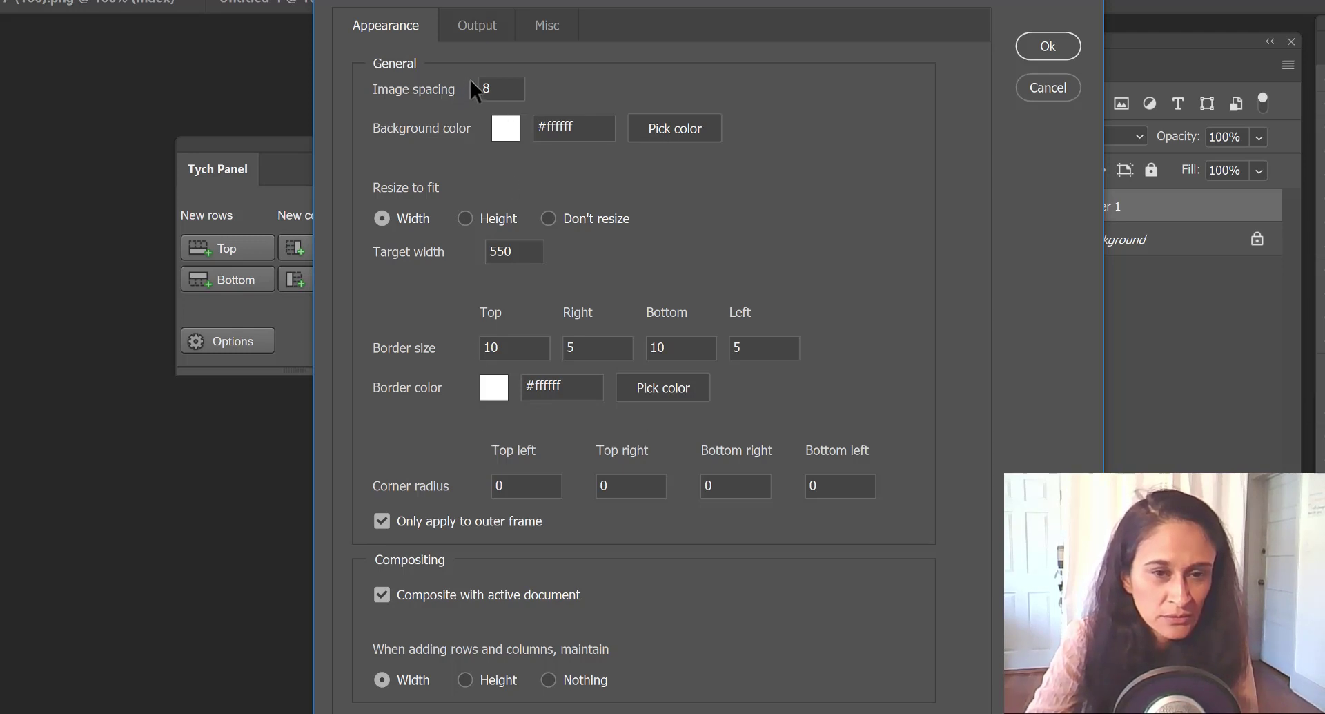
Review the Output and Misc tabs, keeping Before layout timing and Default Actions.
left_click(476, 32)
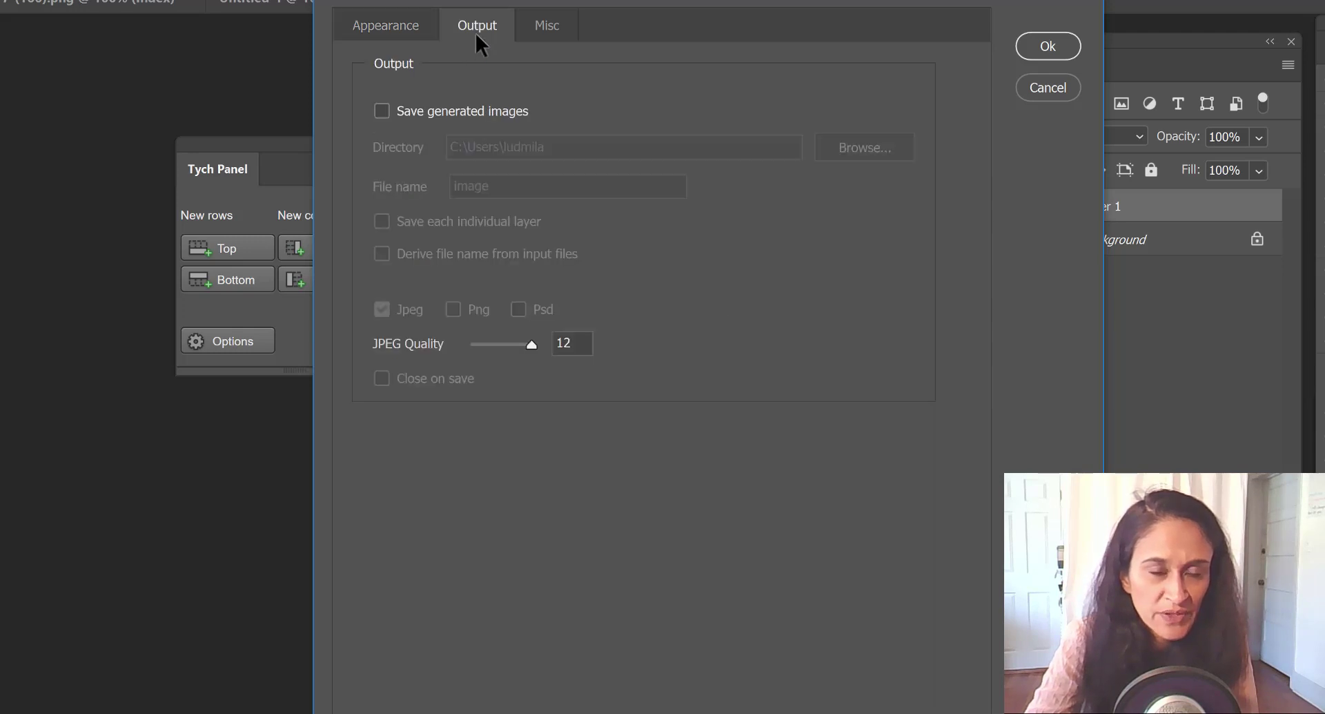
left_click(555, 38)
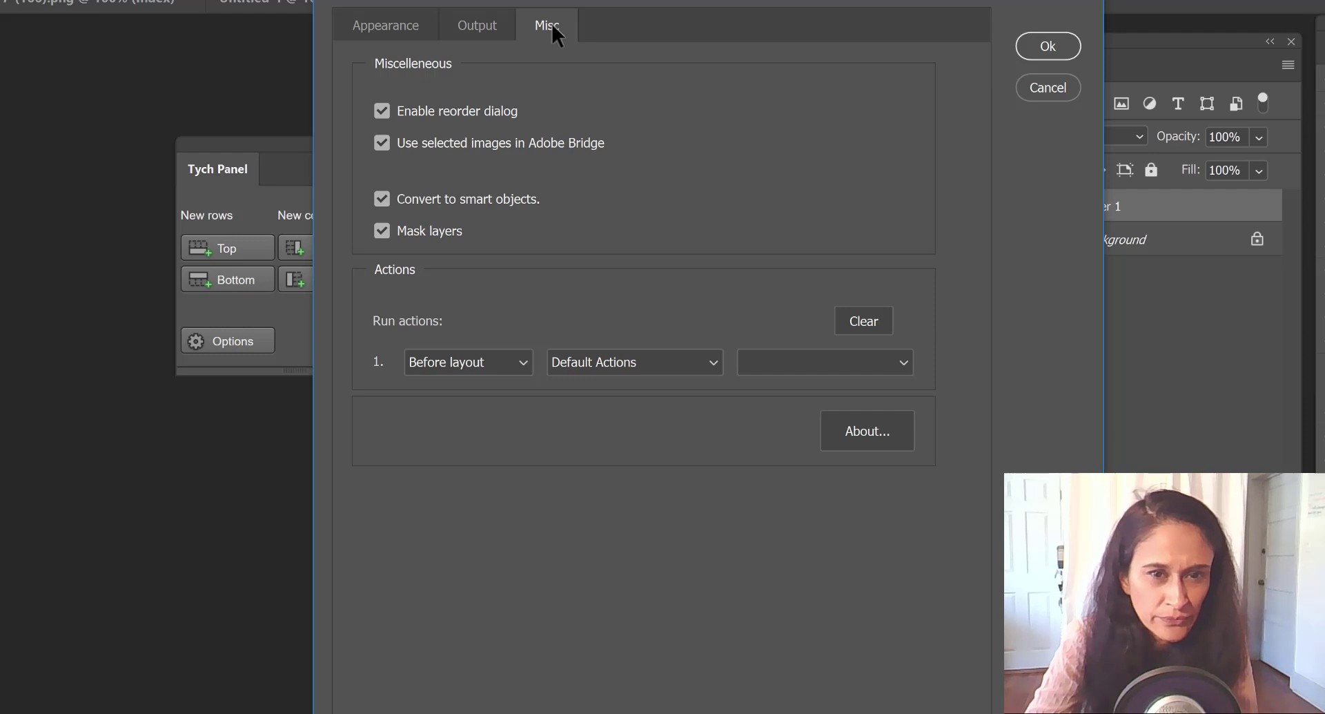
left_click(511, 354)
left_click(510, 354)
left_click(609, 364)
left_click(609, 367)
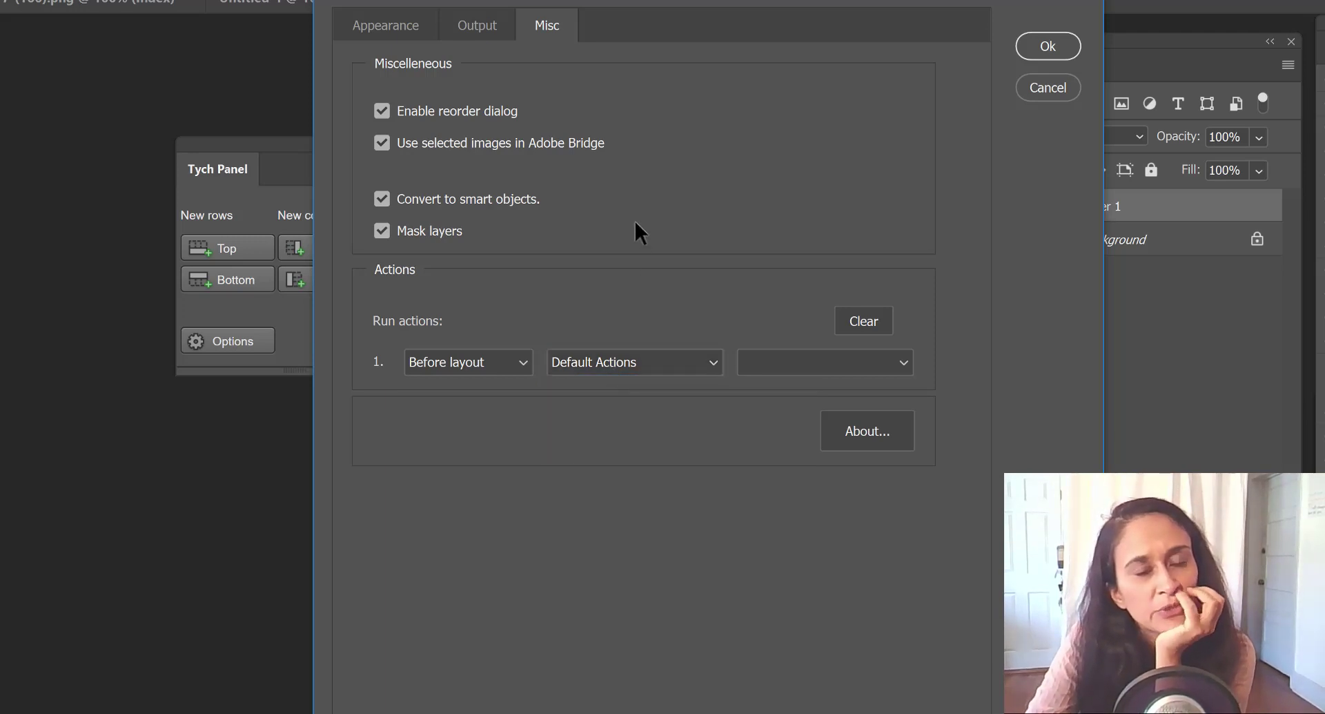
Toggle Convert to smart objects off and on, then return to Appearance.
left_click(462, 197)
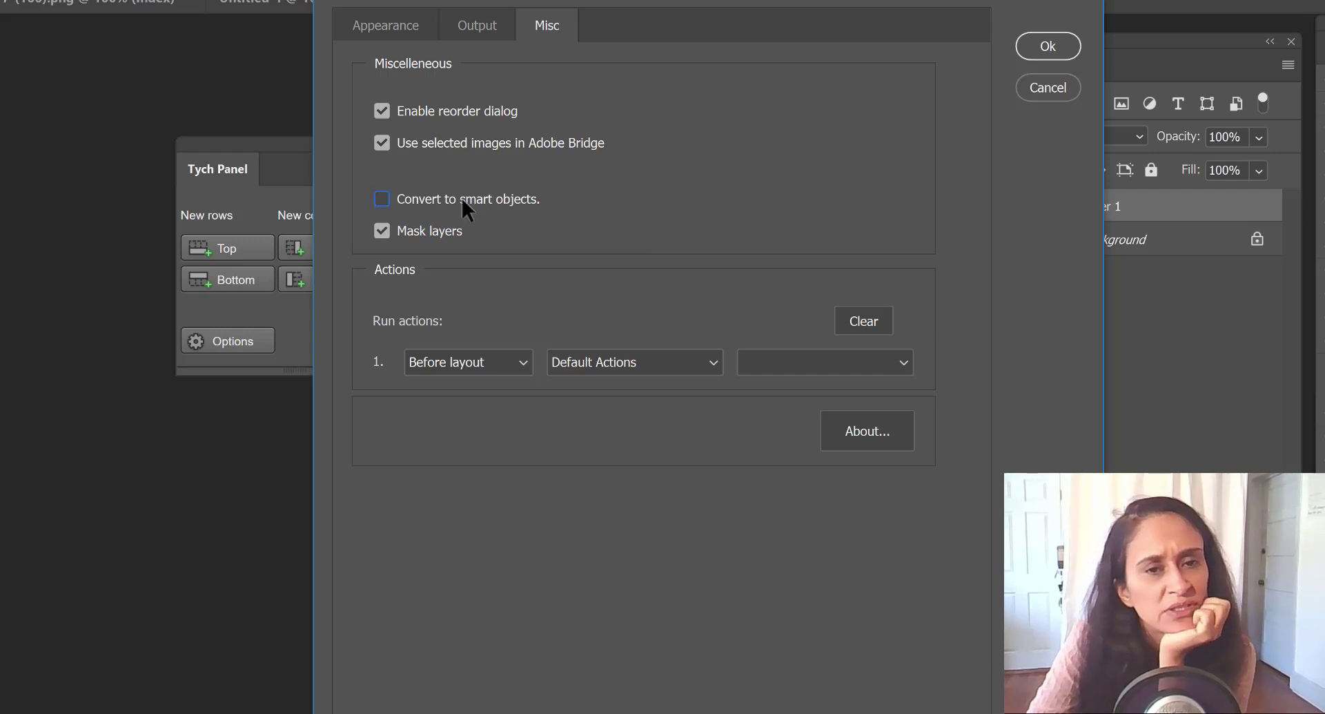
left_click(461, 197)
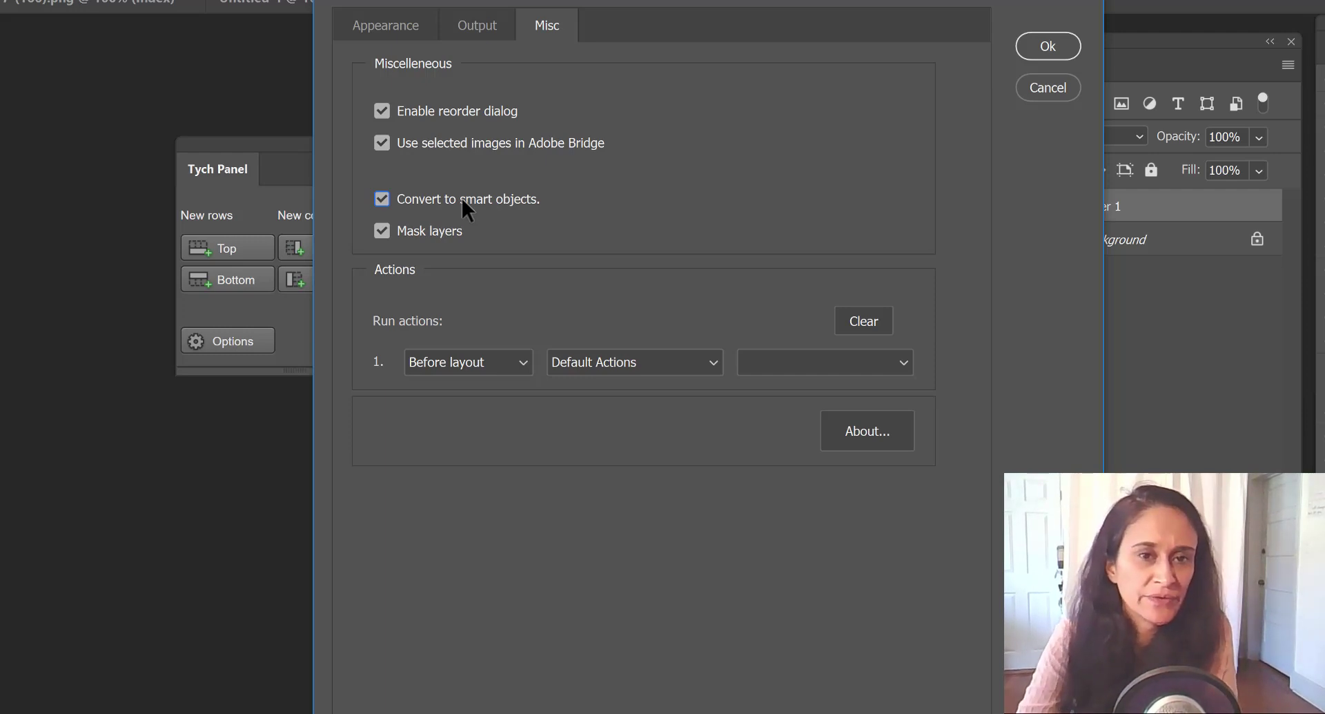
left_click(483, 22)
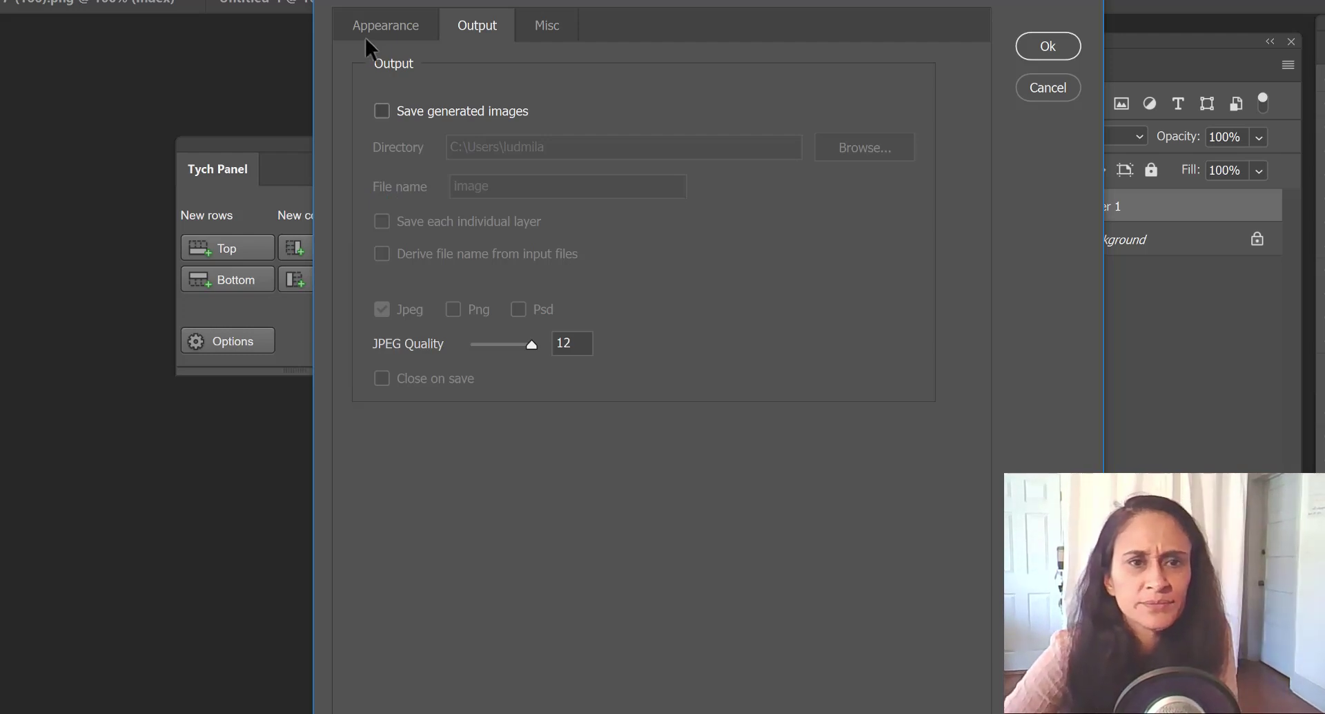
left_click(391, 28)
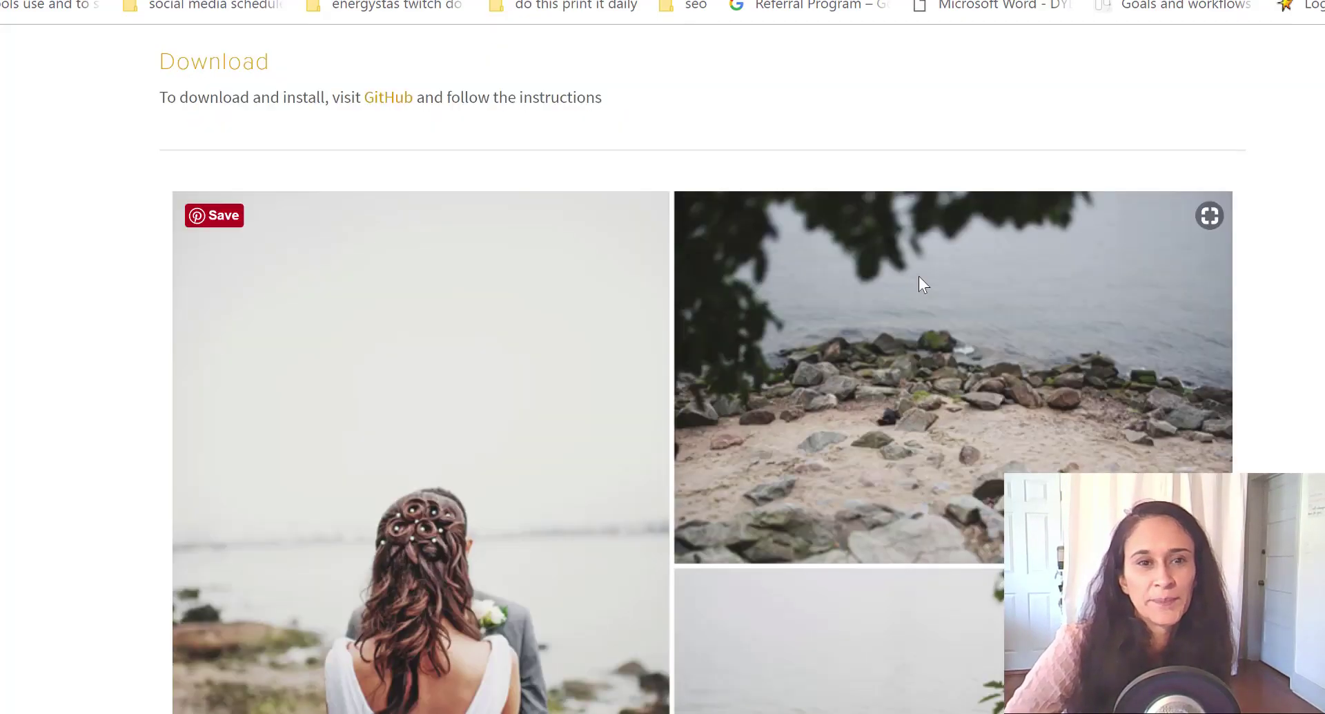
Scroll up and down the example Pinterest collage on the Tych Panel 2 page.
scroll(918, 276, "up", 10)
scroll(193, 355, "down", 1)
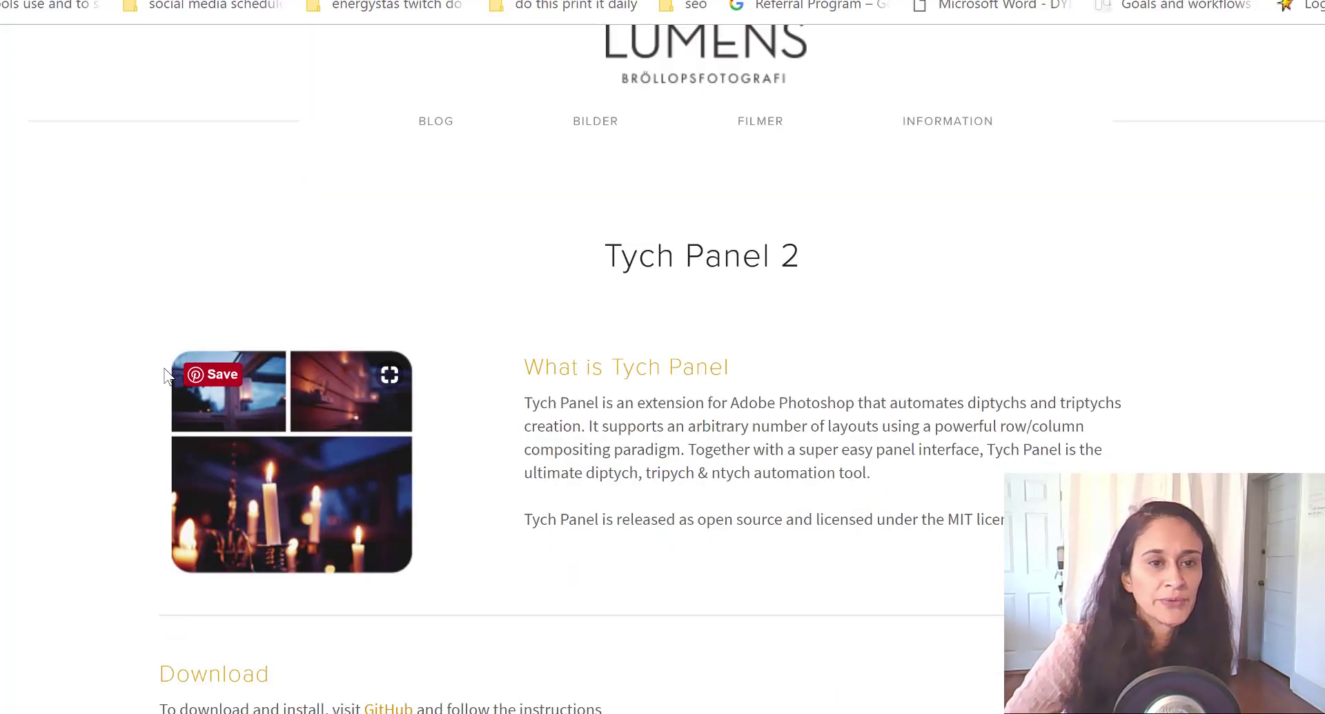
scroll(348, 432, "down", 10)
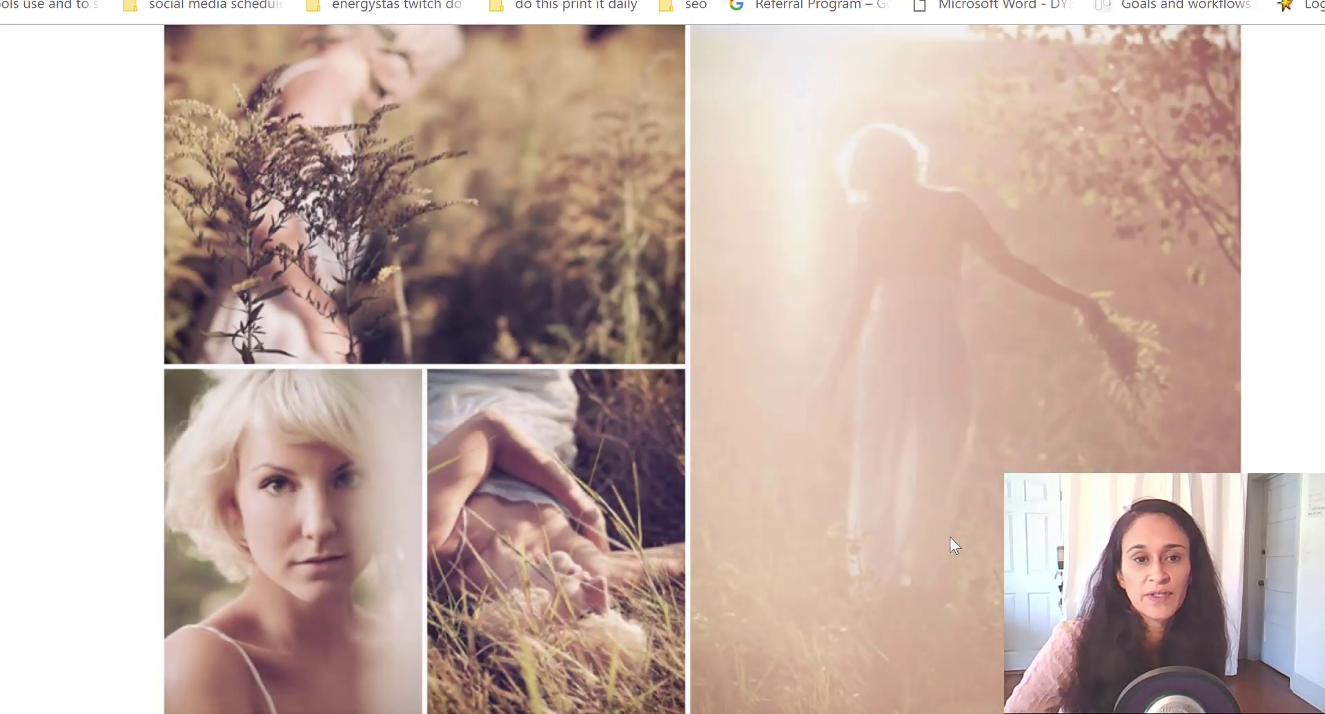
scroll(951, 537, "up", 1)
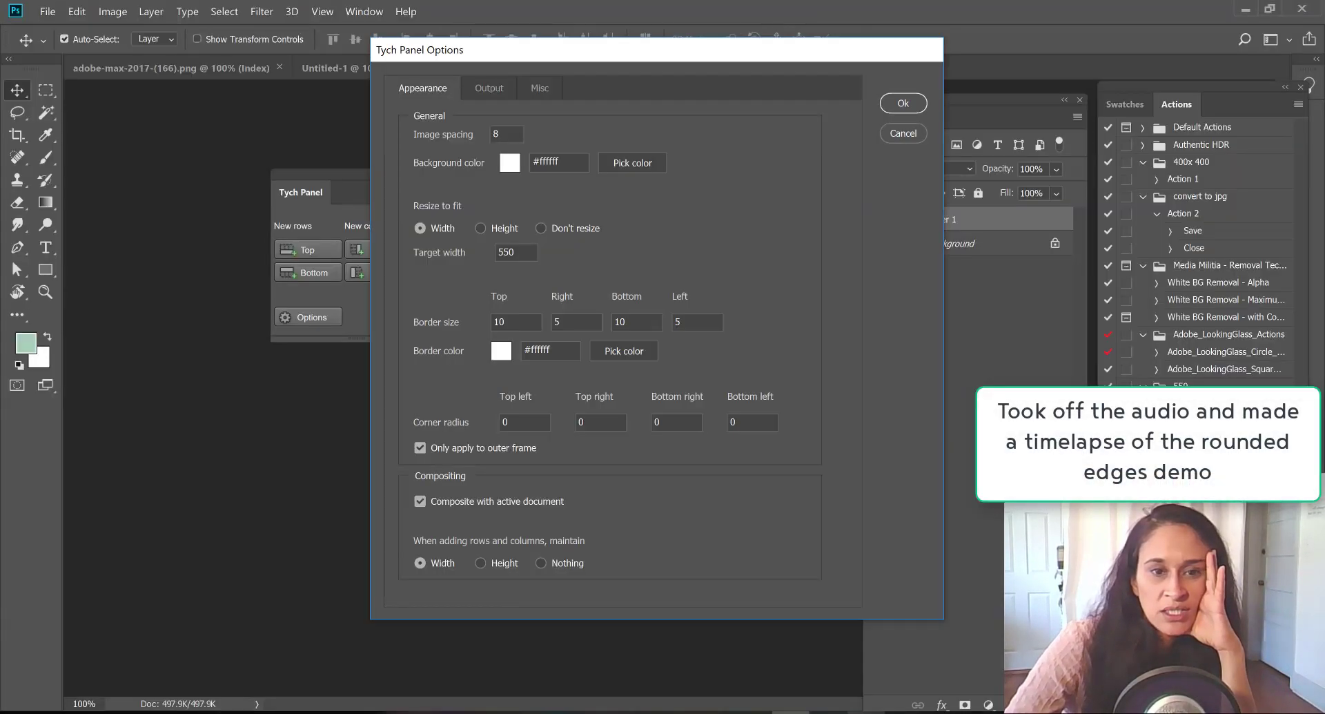
Edit the top-left corner radius and add photo adobe-max-2017-(158) as a bottom row.
left_click(514, 422)
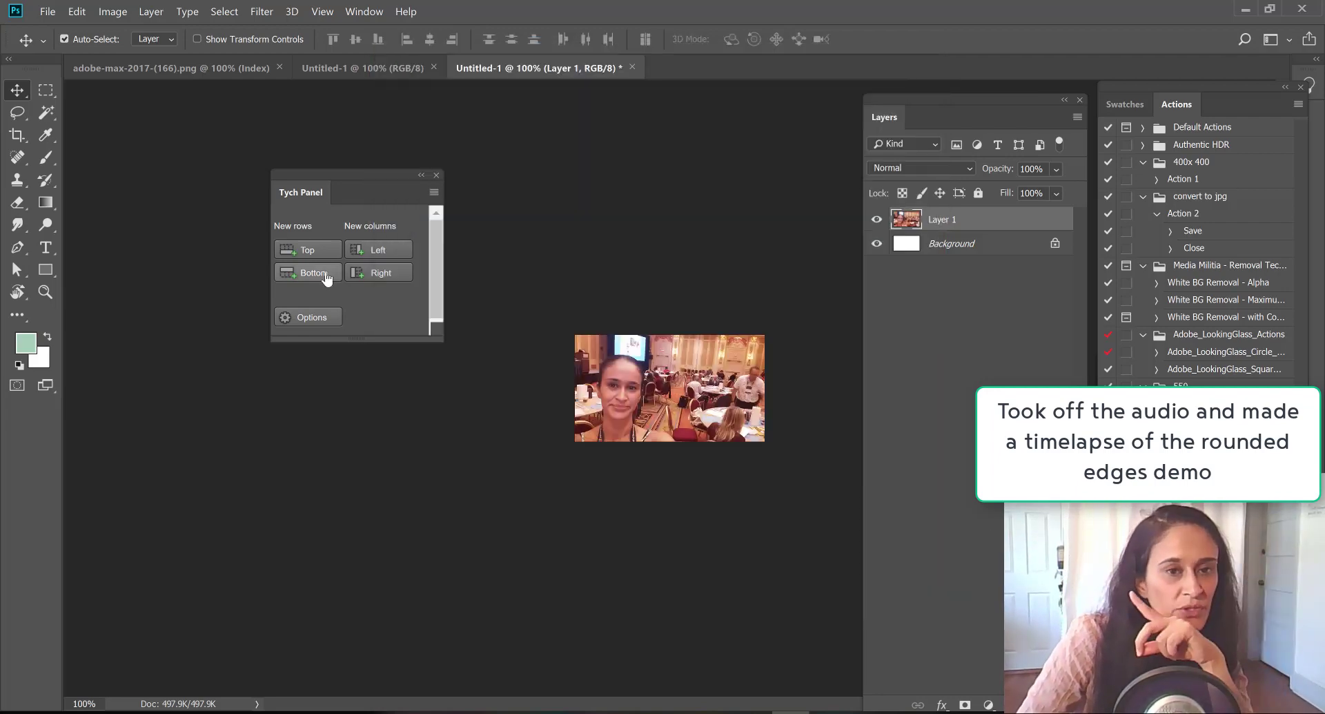
left_click(327, 279)
scroll(1027, 314, "down", 10)
double_click(478, 383)
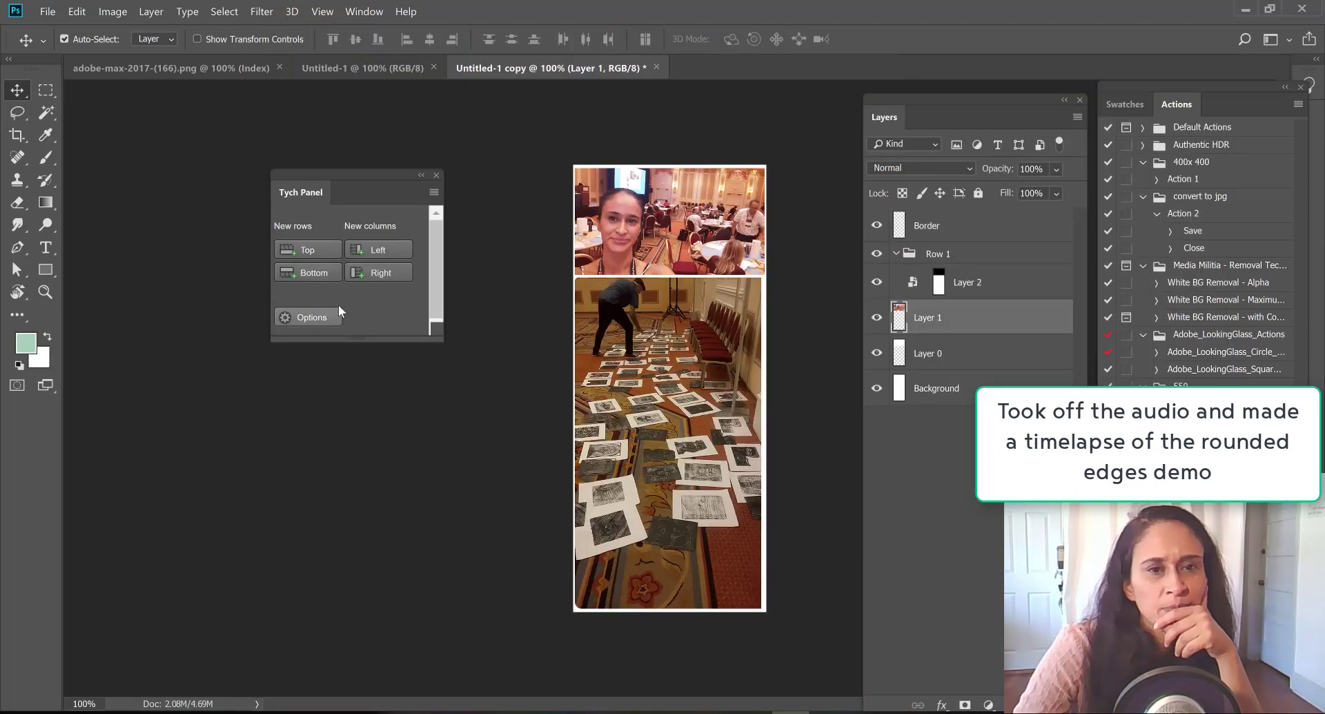
left_click(332, 321)
left_click(903, 103)
Zoom into the room photo and pan over to the man bending over.
key("z")
left_click_drag(525, 345, 621, 345)
left_click_drag(568, 588, 552, 179)
left_click_drag(483, 207, 662, 345)
left_click_drag(525, 207, 601, 483)
Close both open documents and create a new blank document.
left_click(656, 66)
key("ctrl+w")
left_click(48, 12)
left_click(63, 29)
key("Return")
Set Tych Panel borders to 5 and 5, bottom-left radius 0, bottom-right radius 11.
left_click(310, 317)
left_click(537, 321)
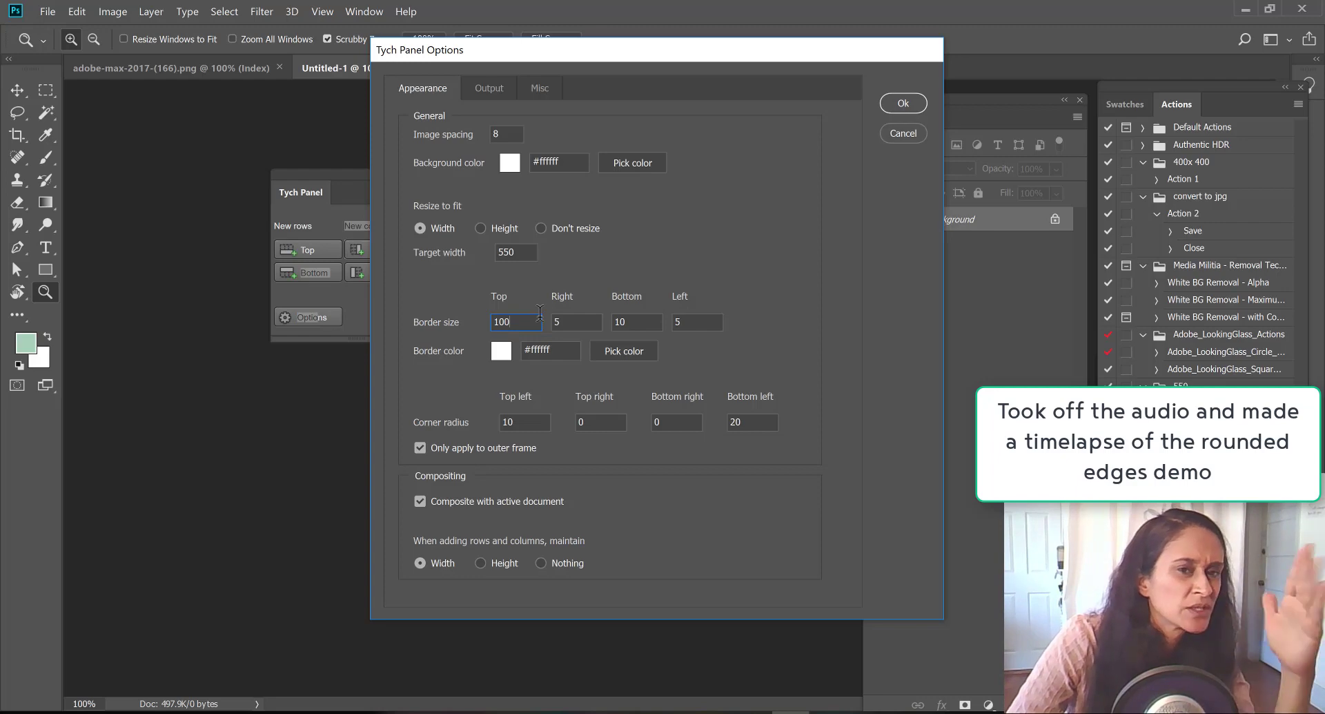
key("BackSpace")
key("BackSpace")
key("BackSpace")
type("5")
key("Tab")
key("Tab")
type("5")
double_click(753, 422)
type("0")
double_click(676, 421)
type("11")
left_click(897, 103)
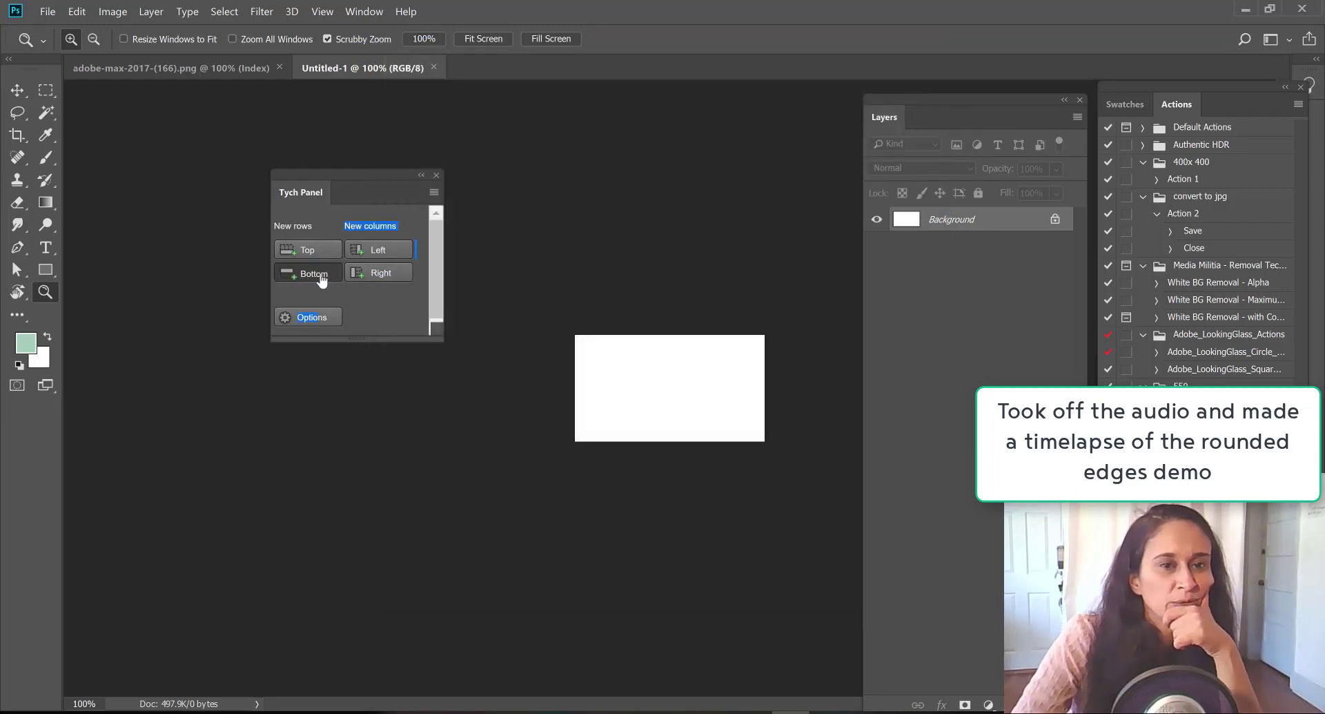
Add the room full of drawings photo as the bottom row.
left_click(321, 278)
scroll(828, 359, "down", 5)
left_click(946, 345)
key("Return")
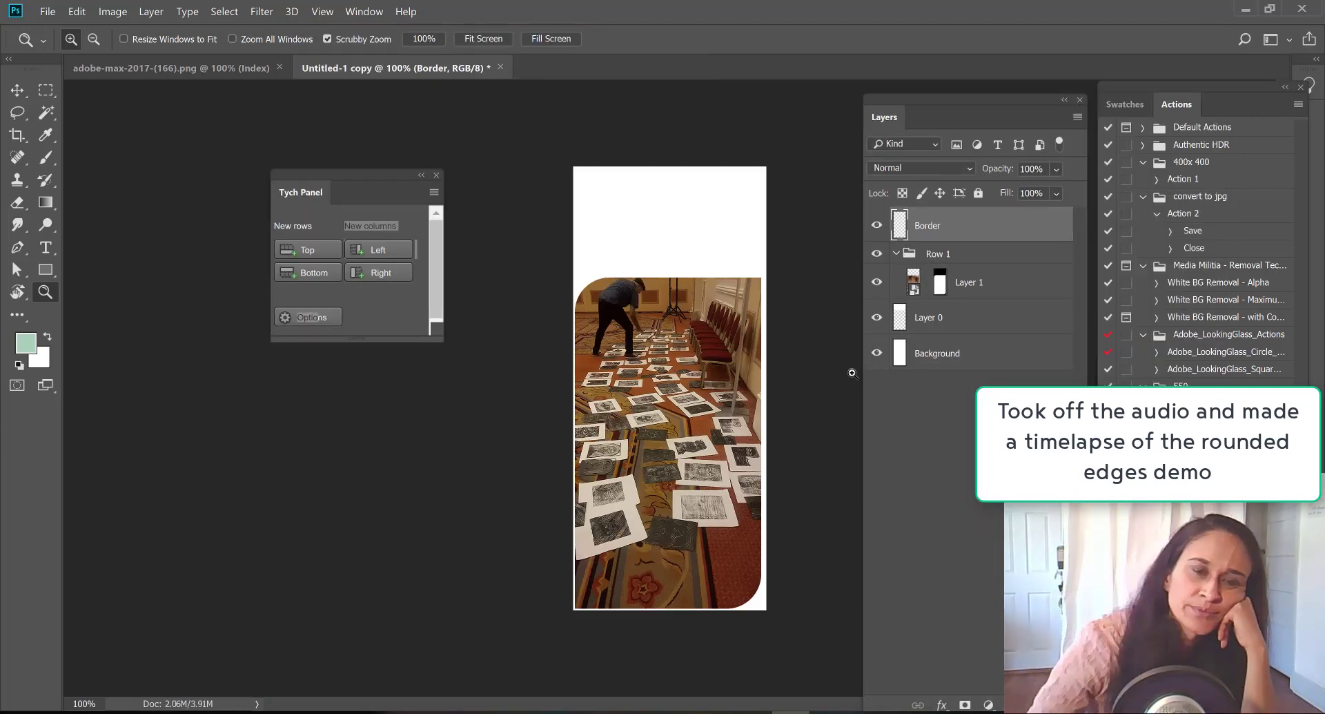
Add the selfie photo as the top row of the collage.
left_click(307, 249)
scroll(726, 335, "down", 10)
scroll(726, 334, "up", 5)
double_click(701, 269)
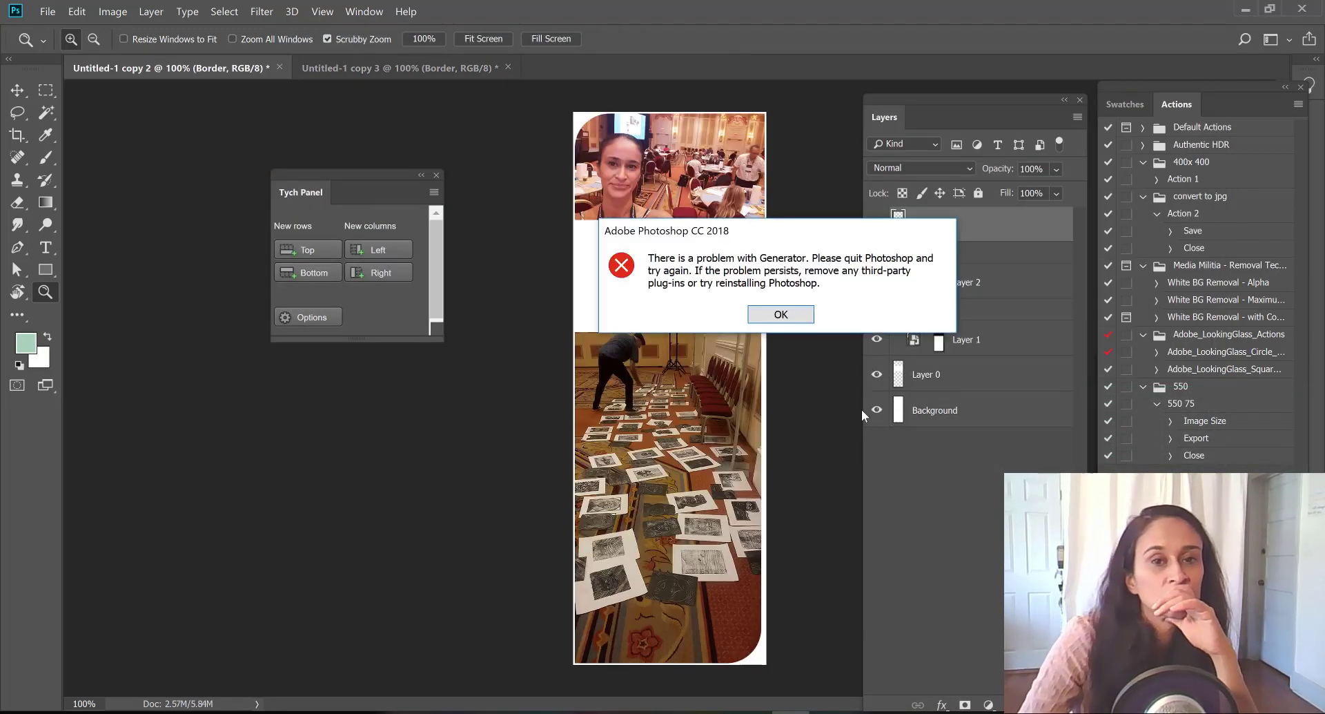
Dismiss the Generator error, zoom to 200%, toggle Layer 2 visibility, then return to 100%.
left_click(784, 314)
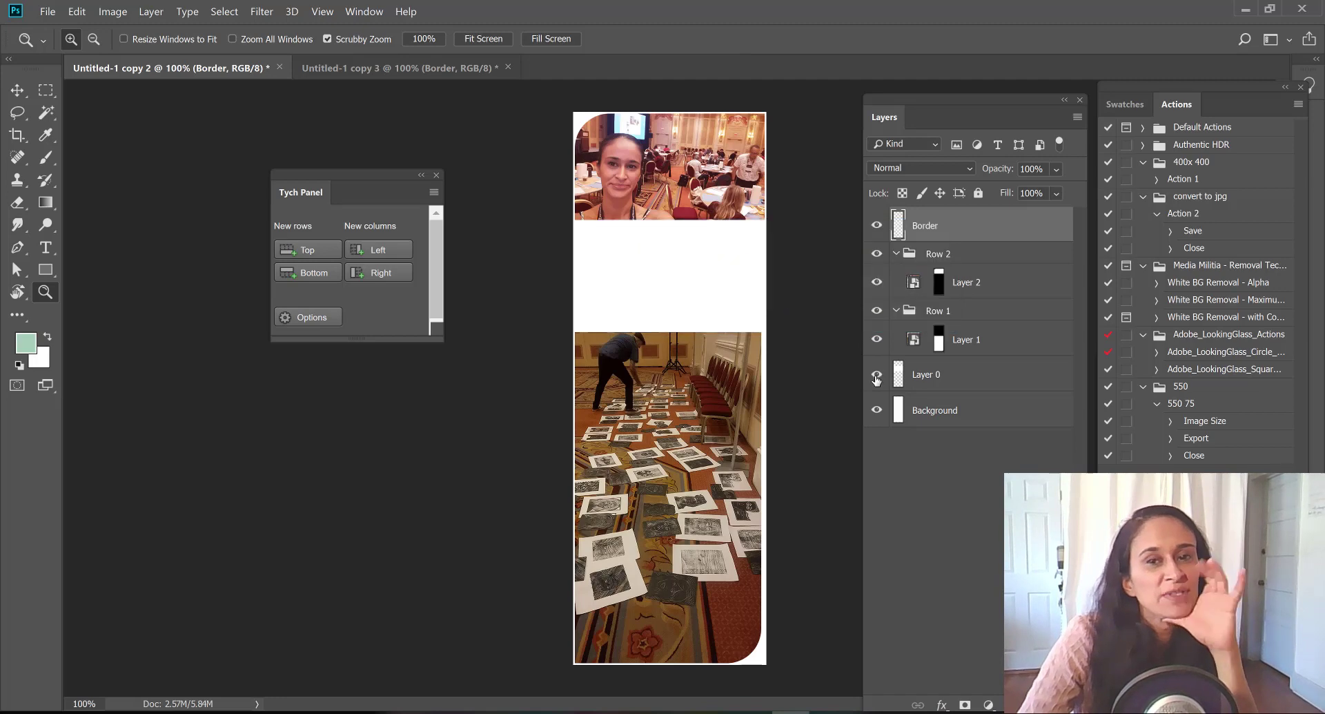
left_click(682, 291)
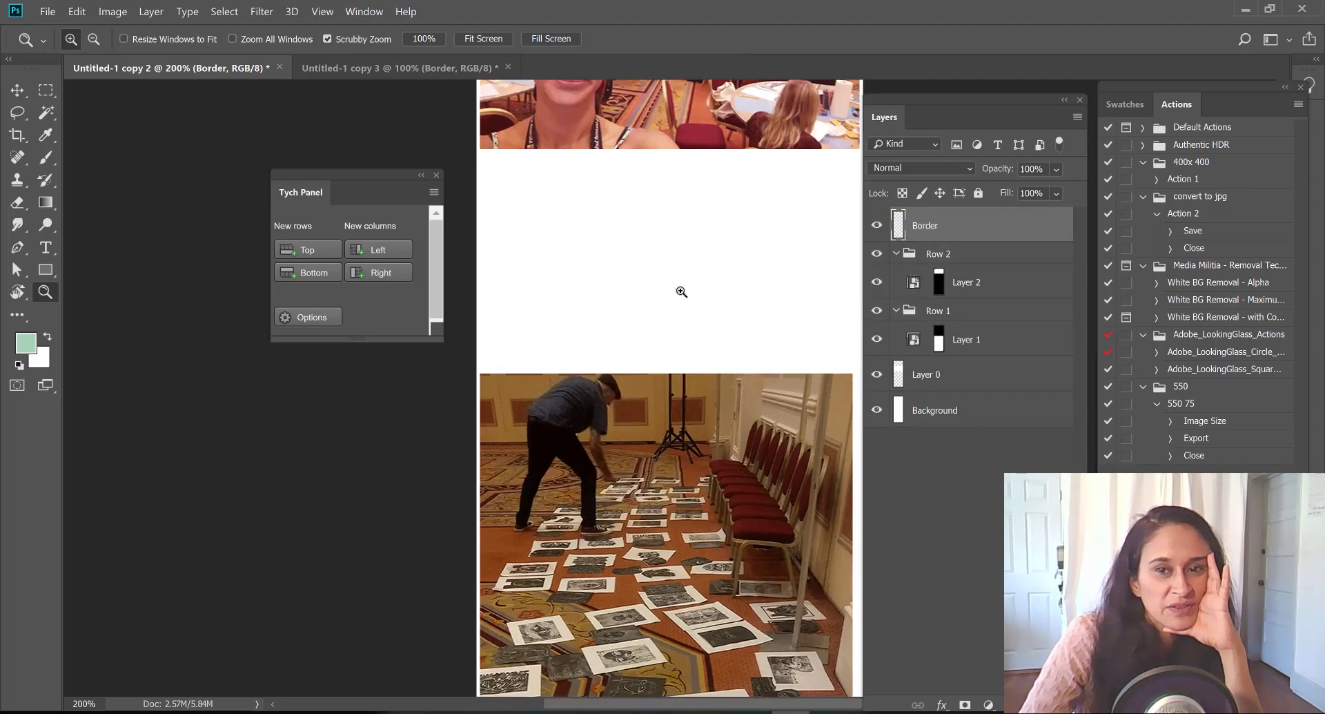
left_click(878, 283)
left_click(878, 282)
scroll(711, 275, "up", 1)
left_click(749, 298, "alt")
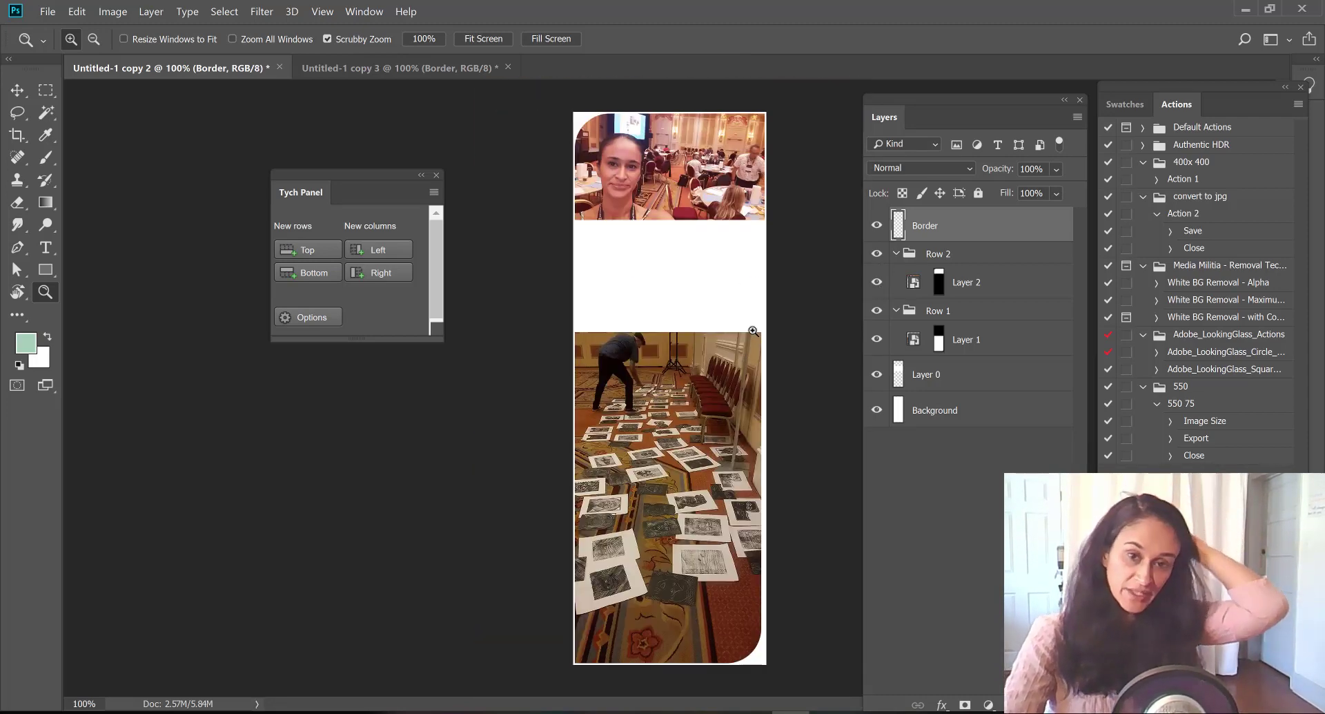
Start a Left column and Ctrl-select drawings adobe-max-2017-(172), (174) and (175).
left_click(389, 249)
scroll(941, 365, "down", 15)
scroll(1035, 291, "down", 10)
scroll(1035, 291, "down", 5)
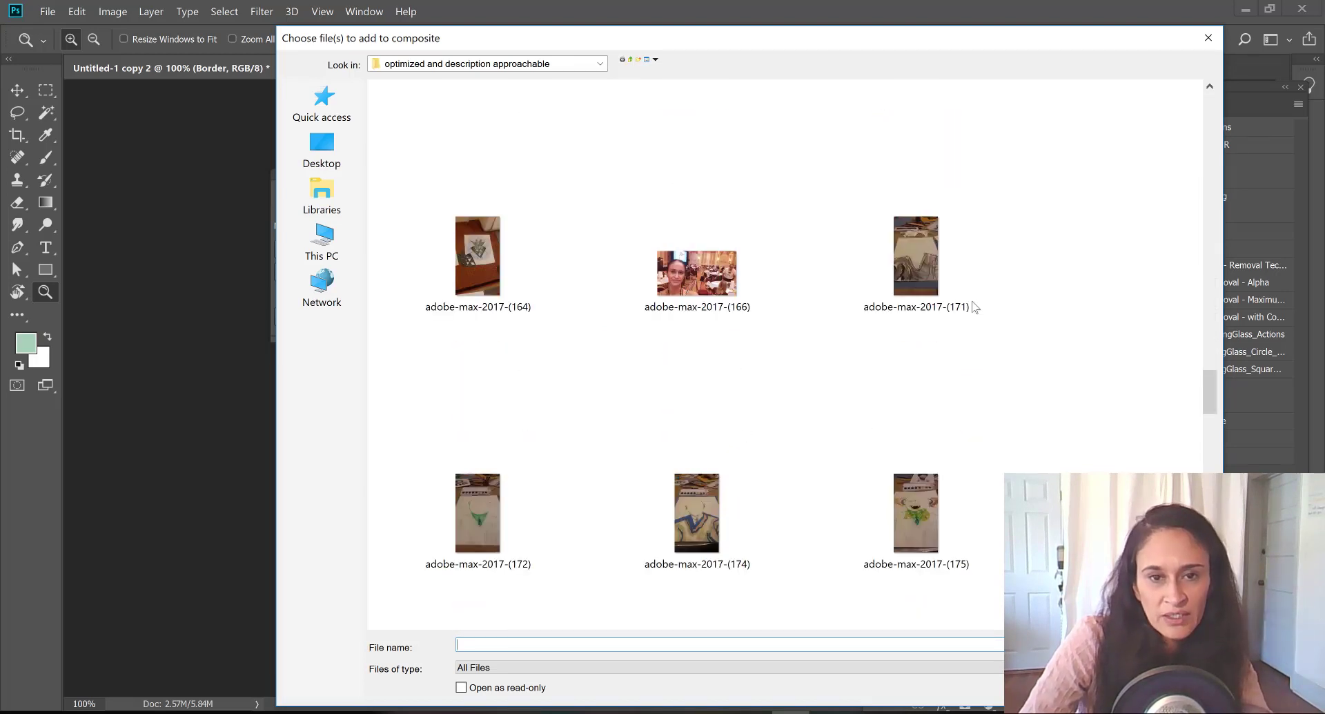
scroll(730, 433, "down", 10)
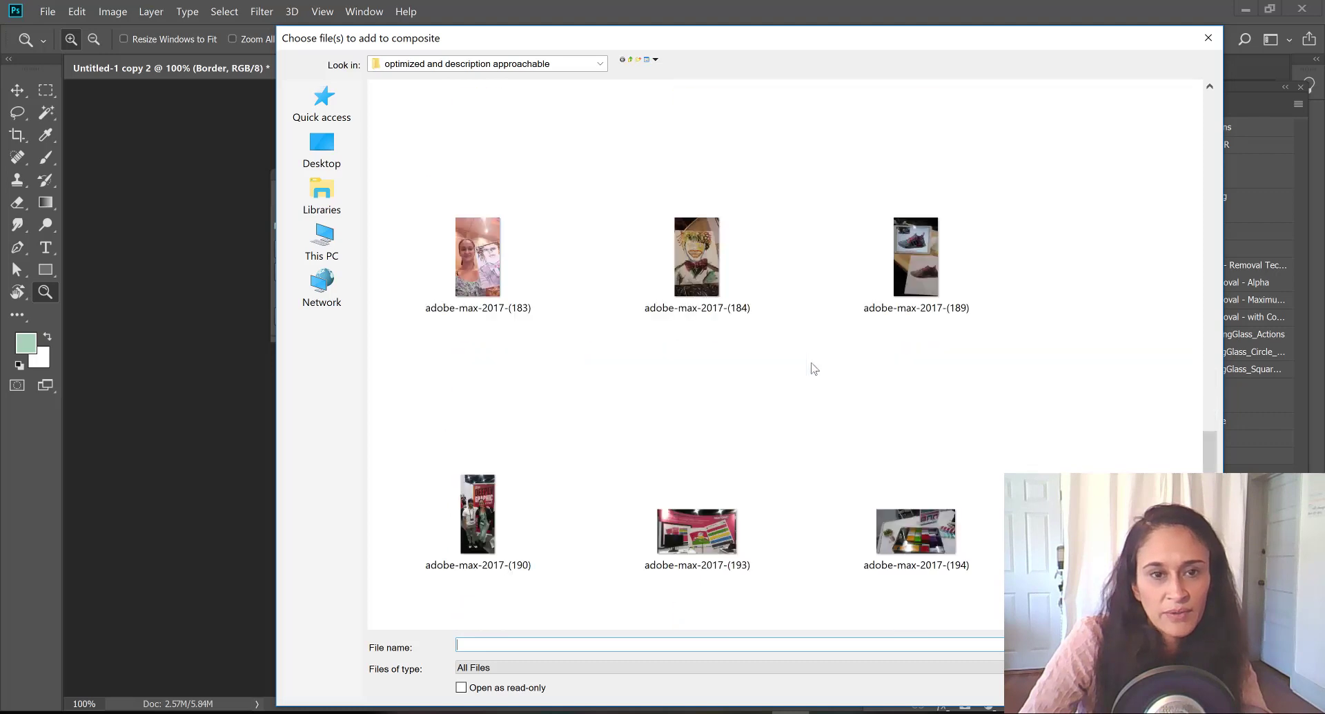
scroll(794, 367, "up", 6)
scroll(828, 343, "up", 3)
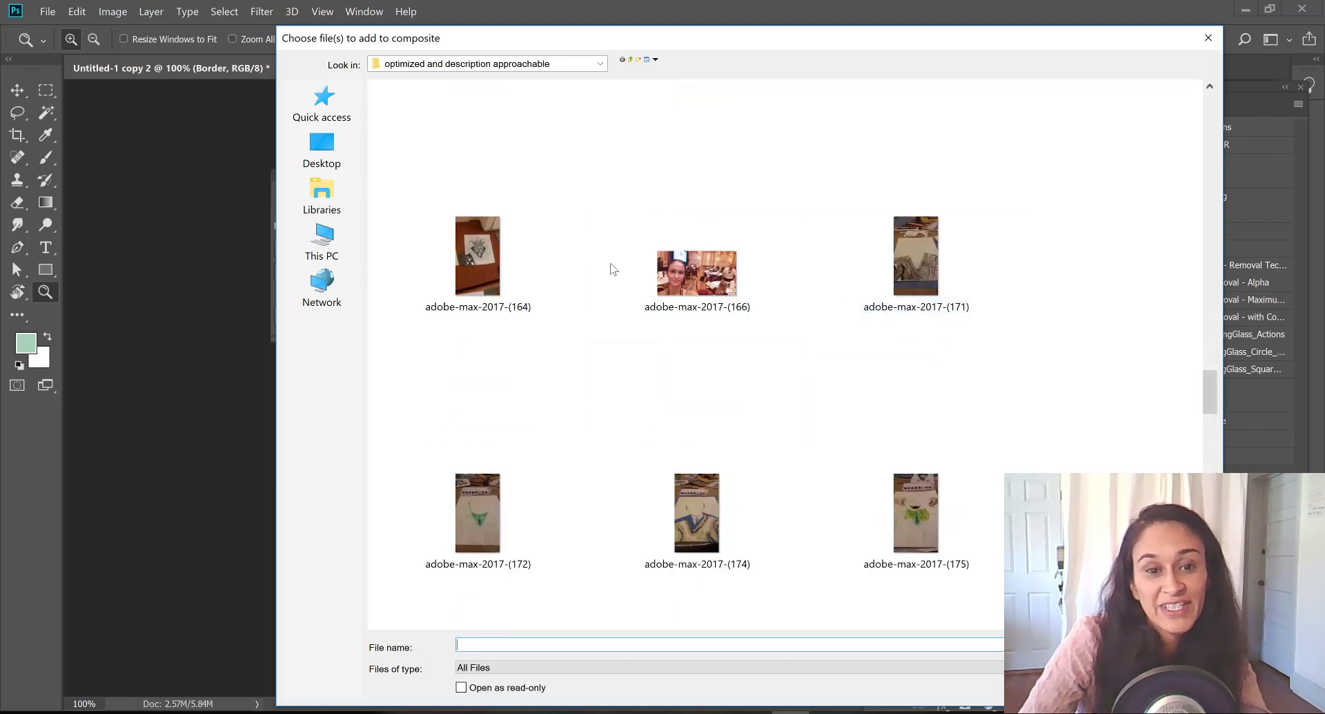
left_click(901, 298)
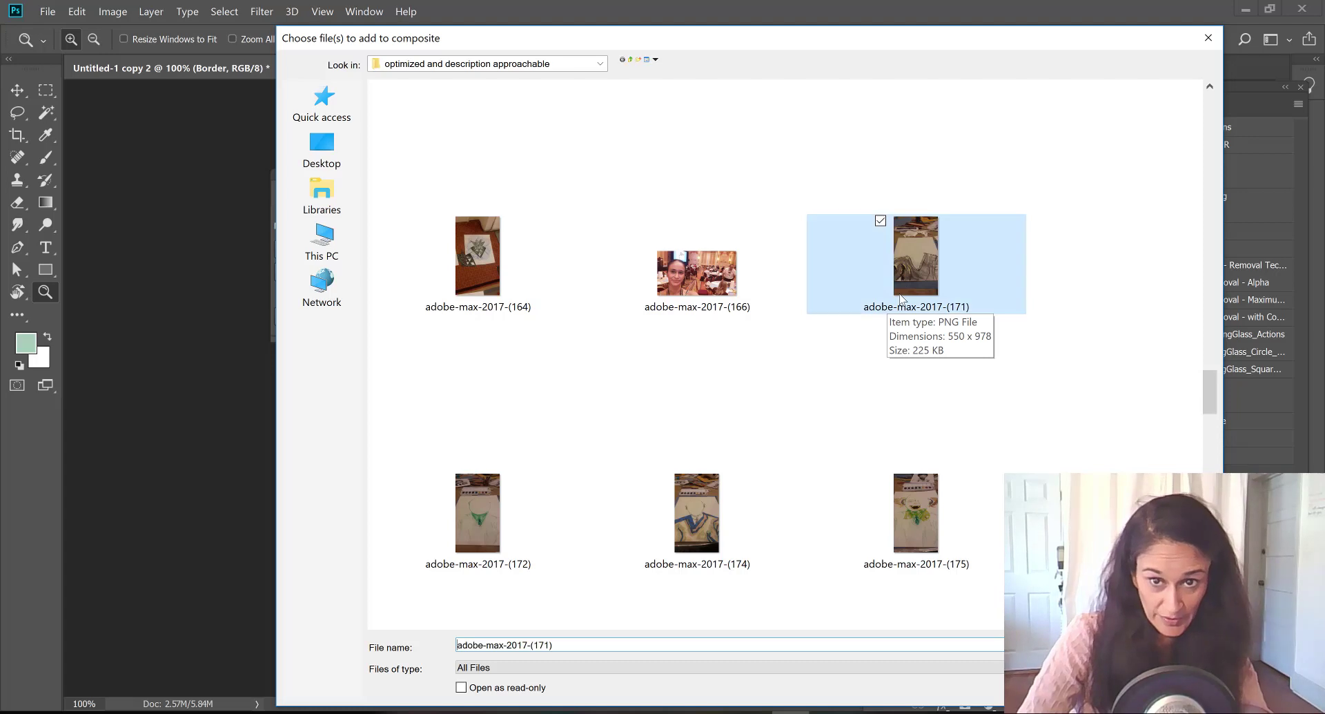
left_click(711, 478)
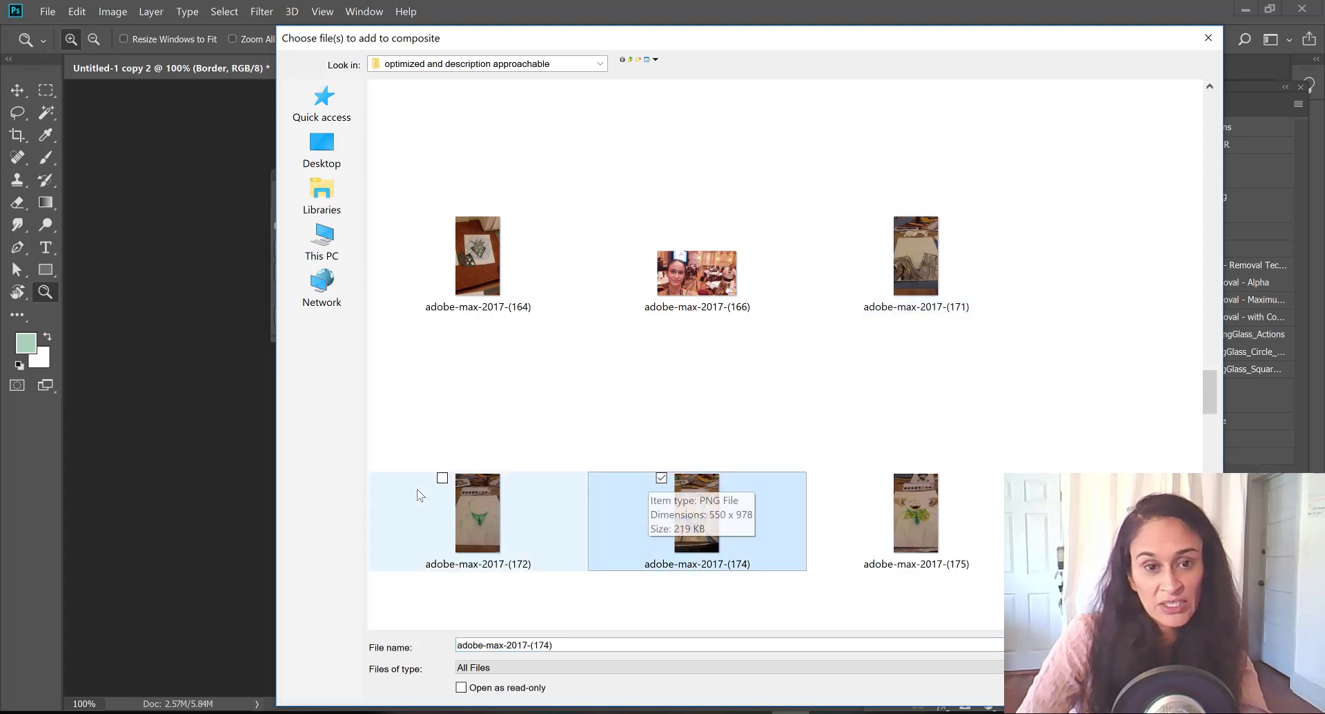
left_click(442, 479)
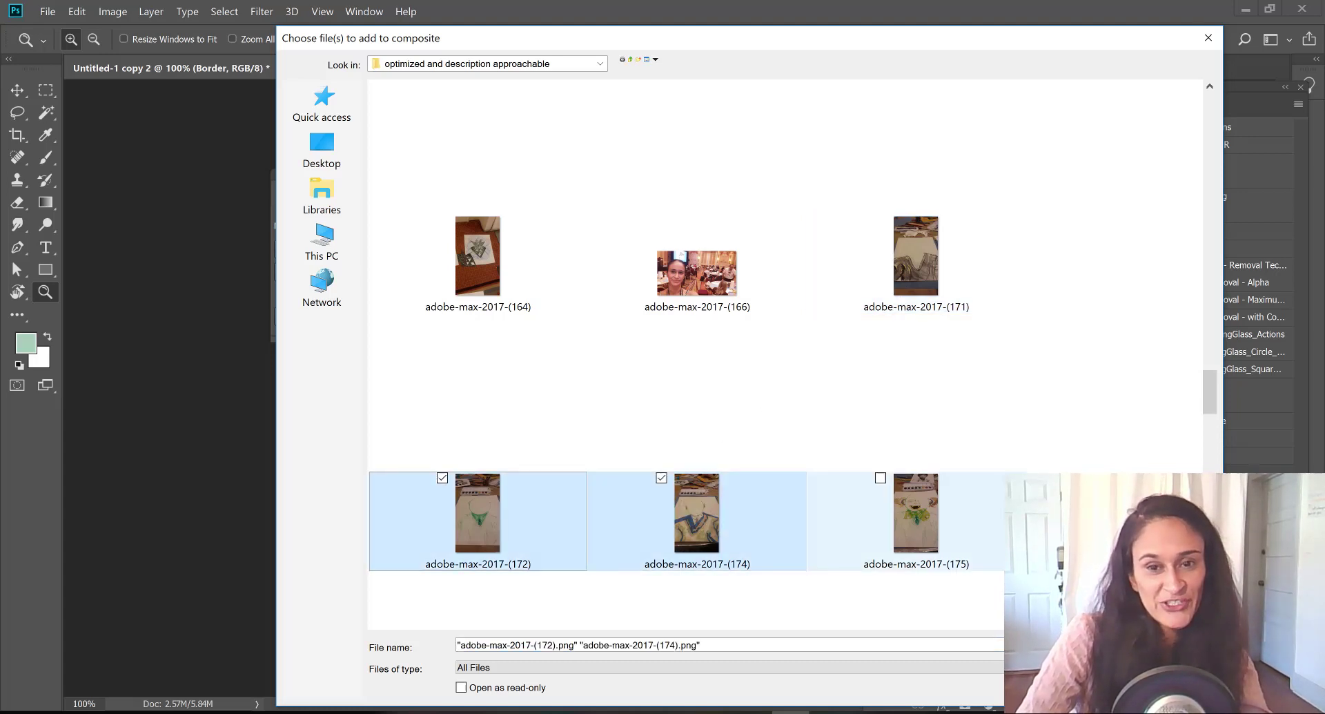
left_click(907, 485, "ctrl")
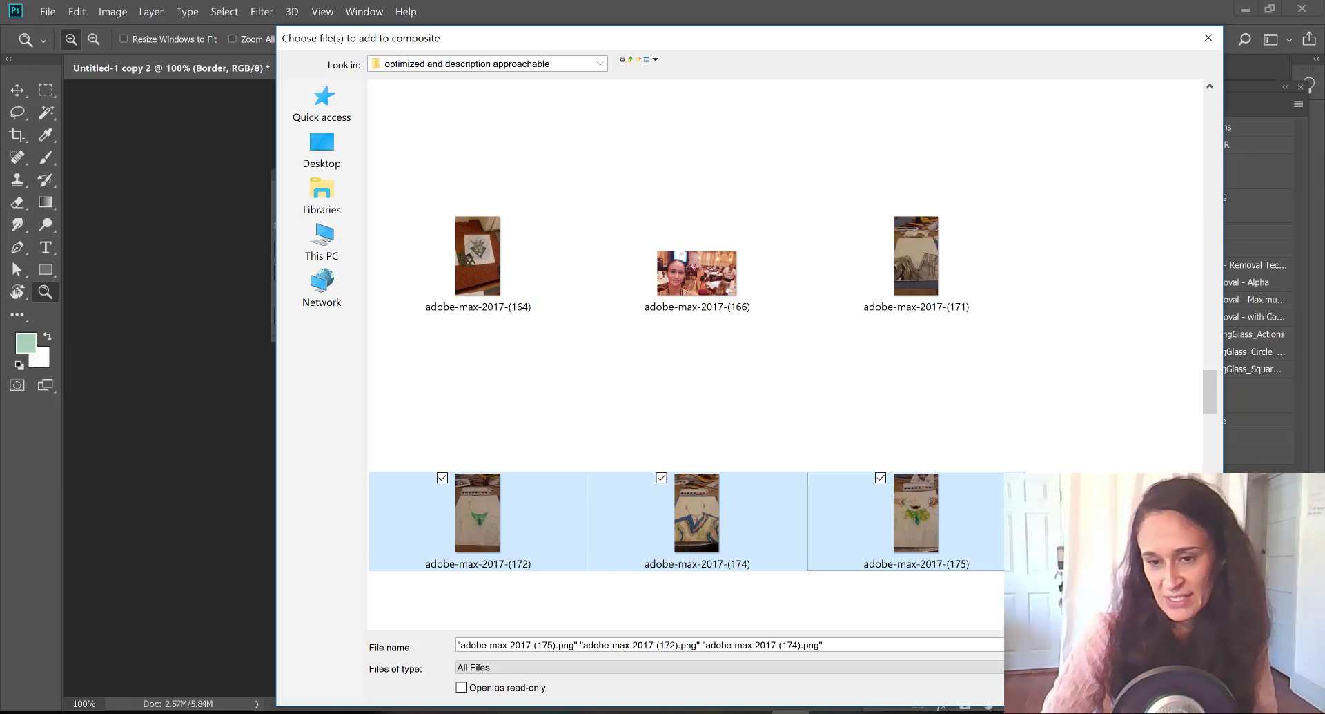
key("Return")
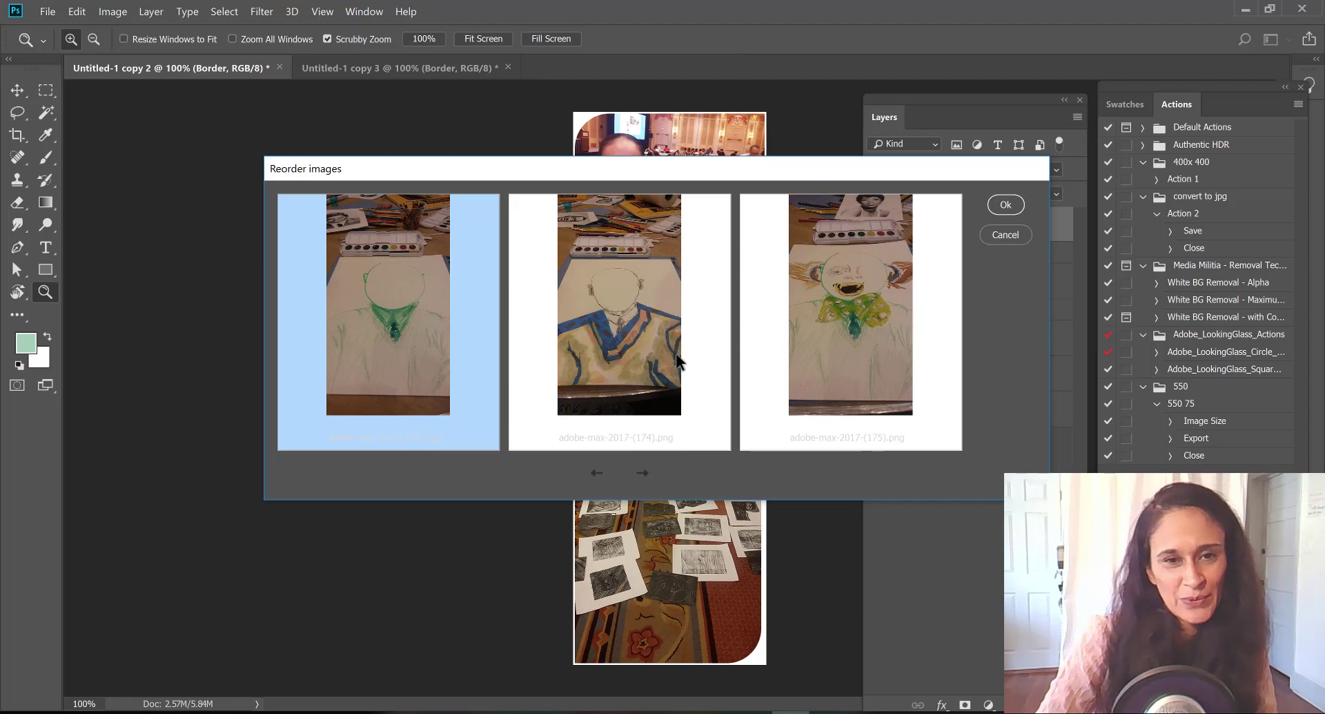
Accept the Reorder images order to build the three-drawing left column.
left_click(995, 205)
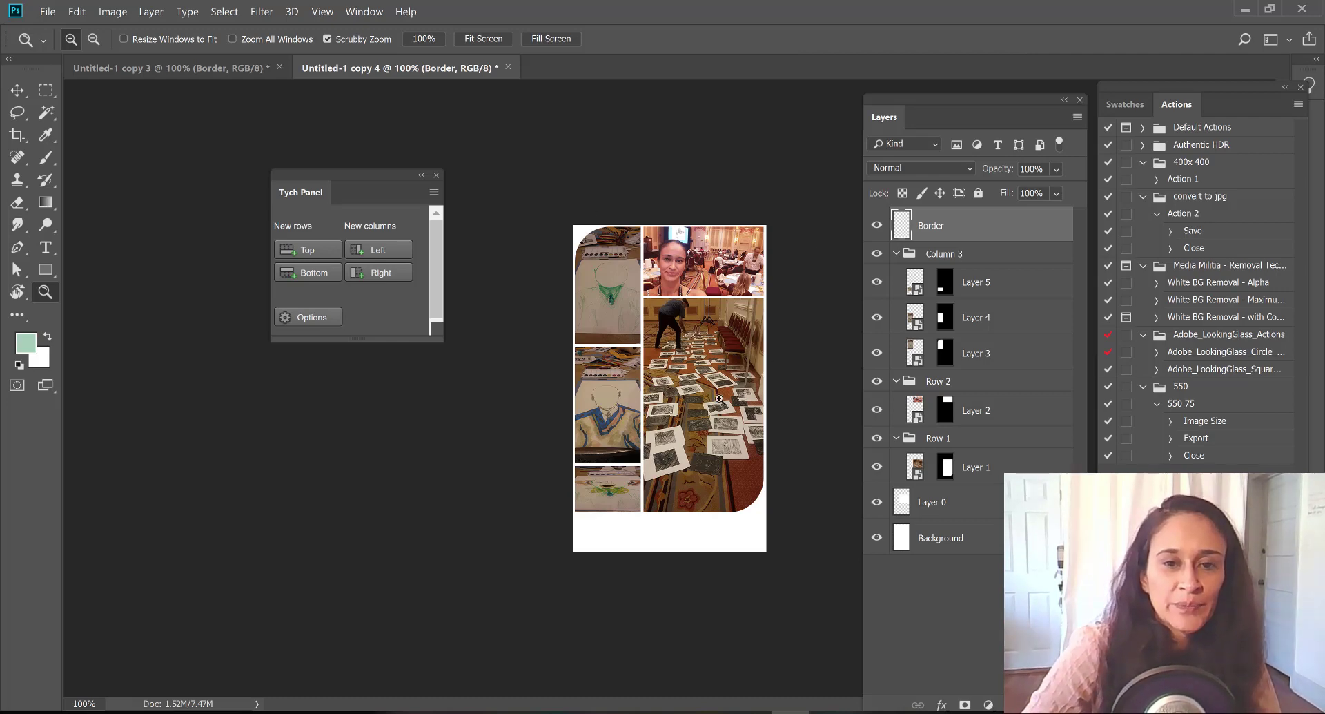
Reset the top-left and bottom-right corner radii to 0 in Tych Panel Options.
left_click(312, 317)
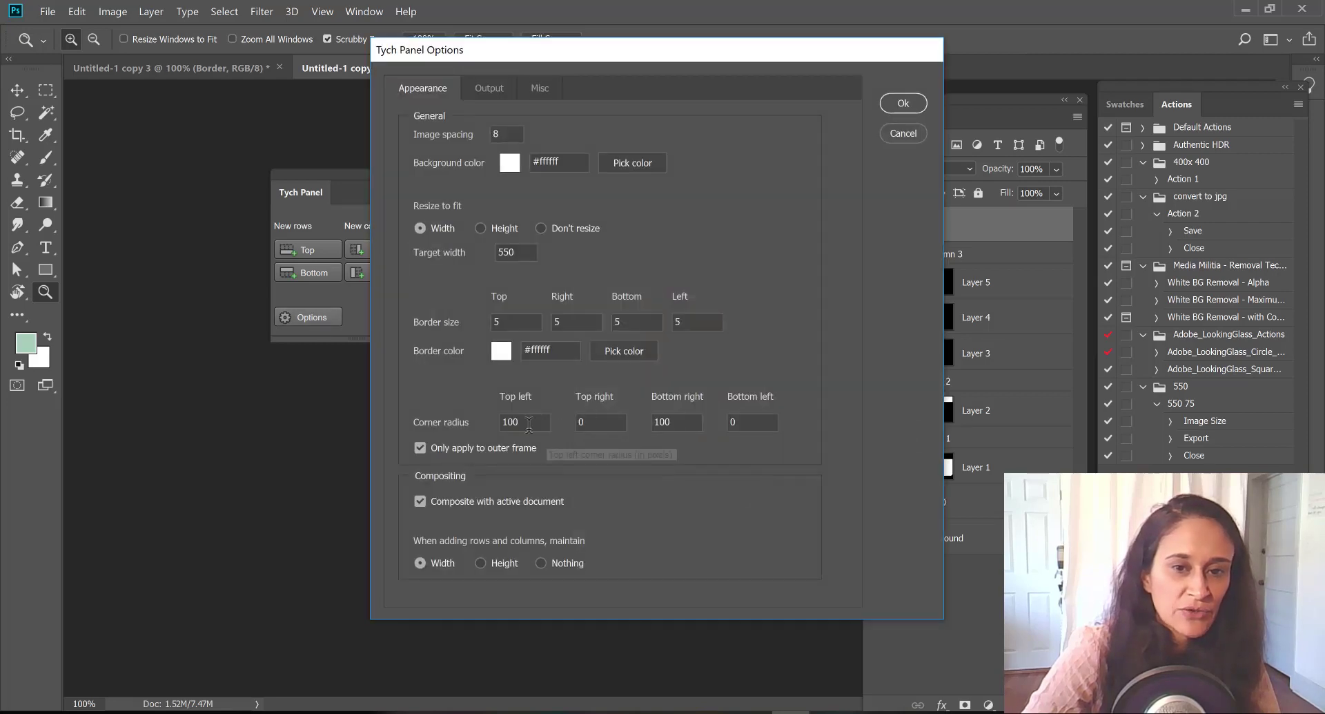
type("0")
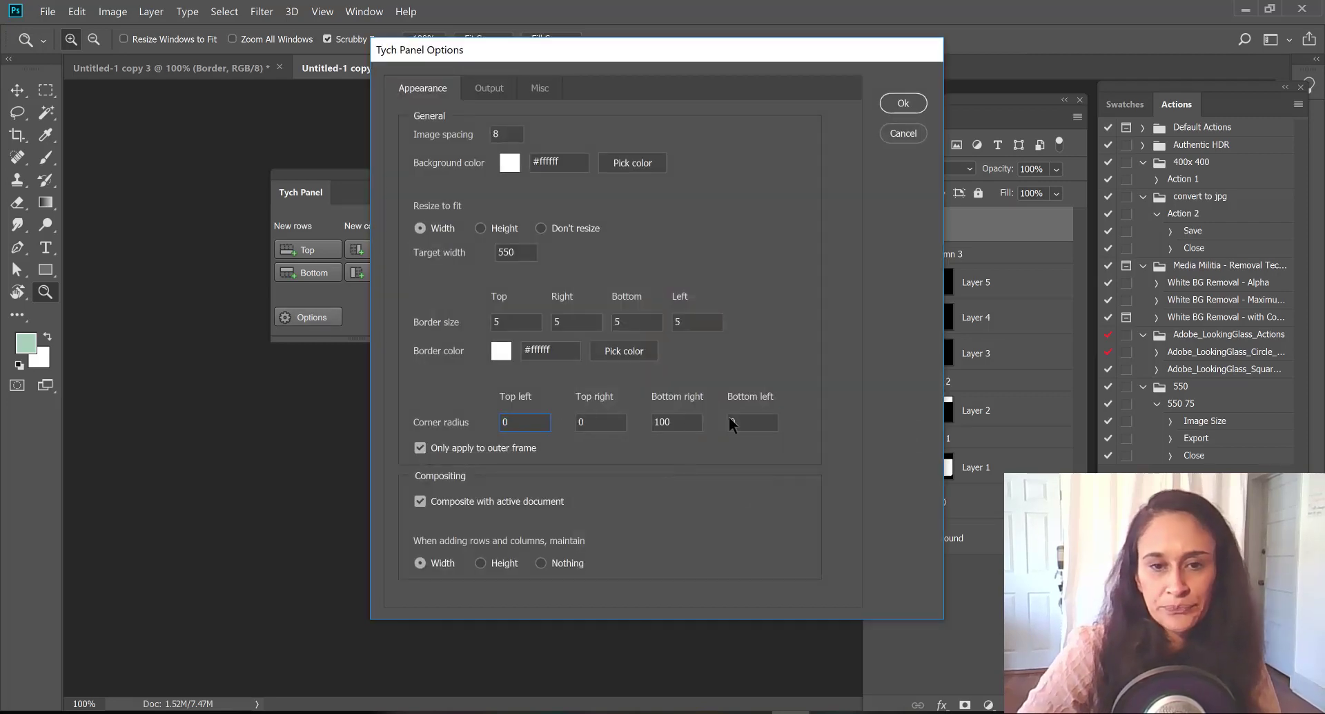
double_click(699, 422)
type("0")
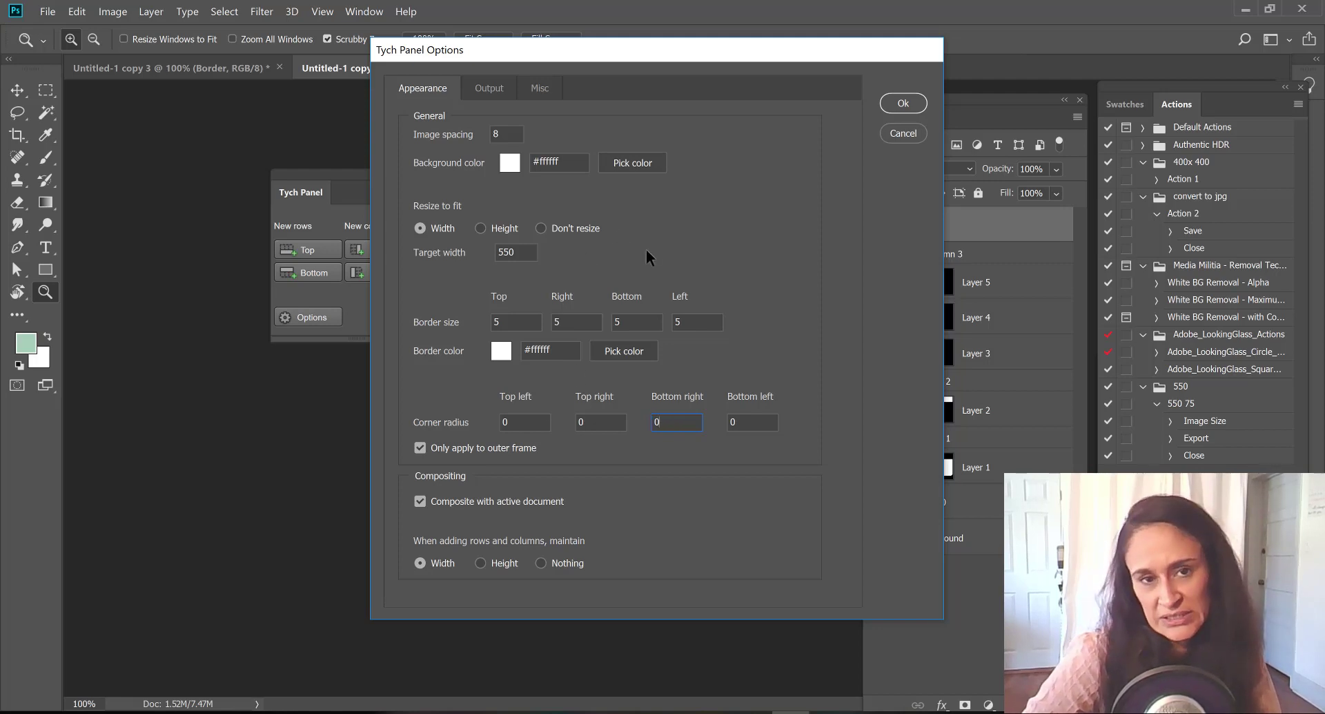
left_click(898, 103)
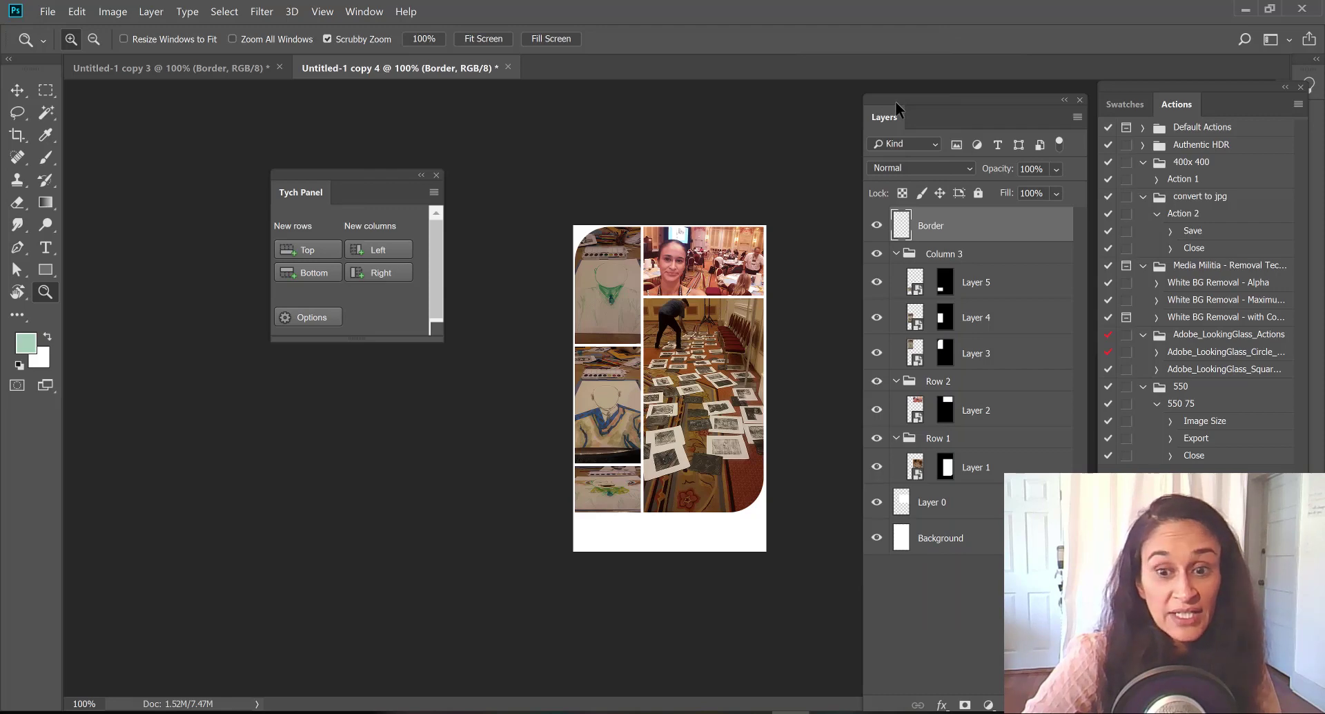